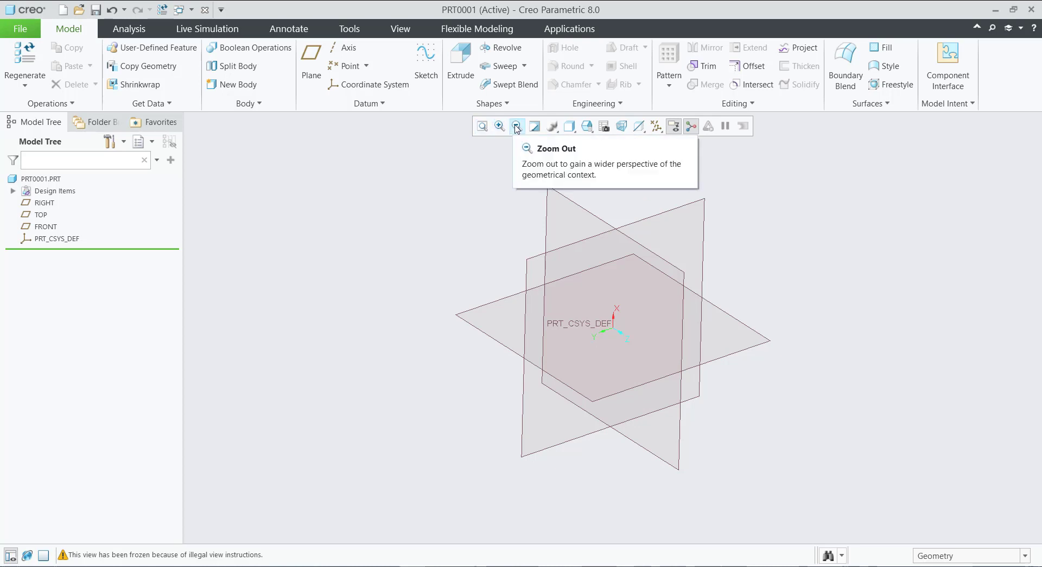
Set the model display style to Shading With Reflections
click(556, 131)
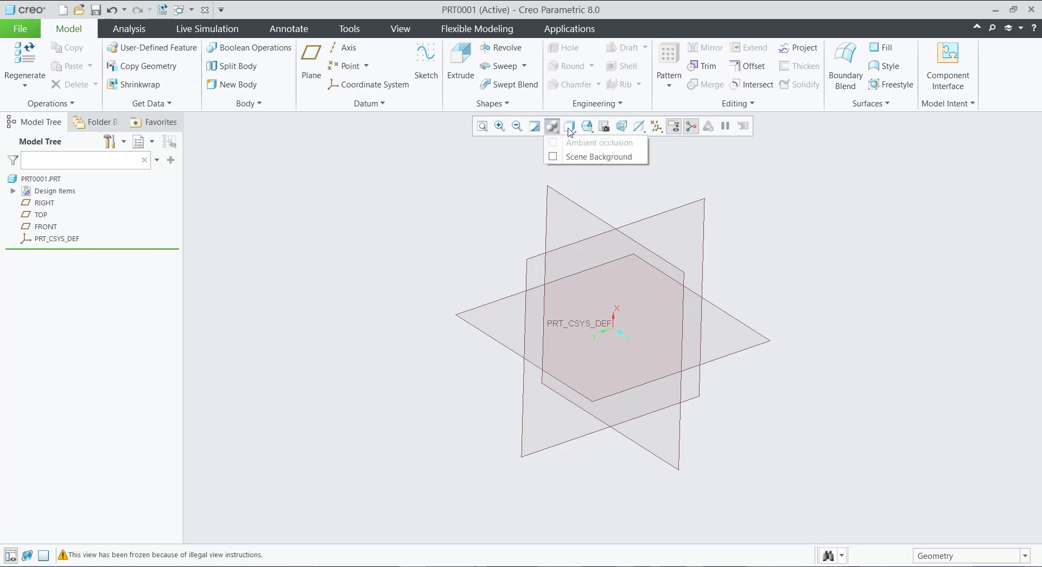
click(574, 129)
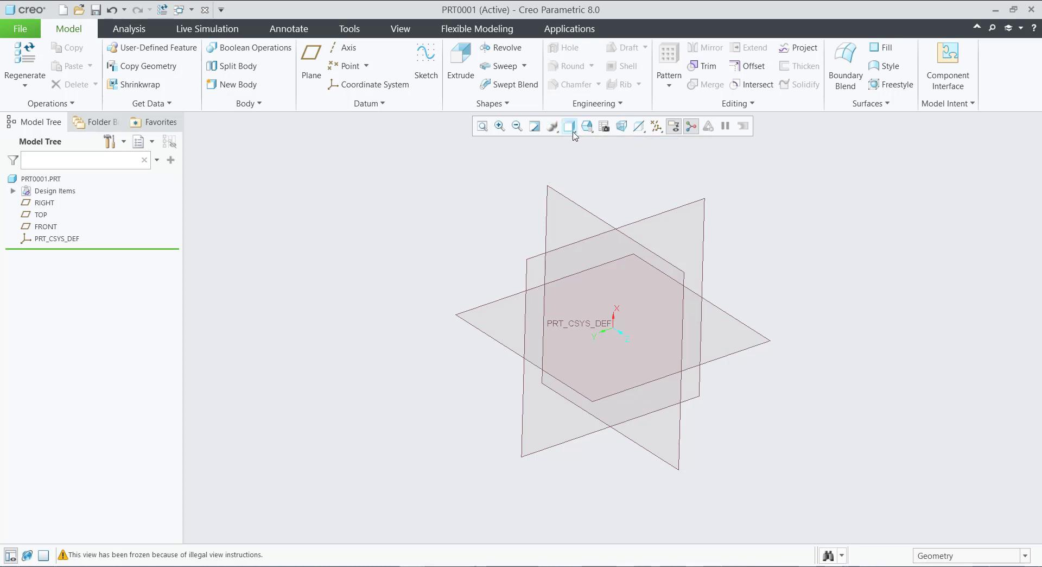
click(574, 135)
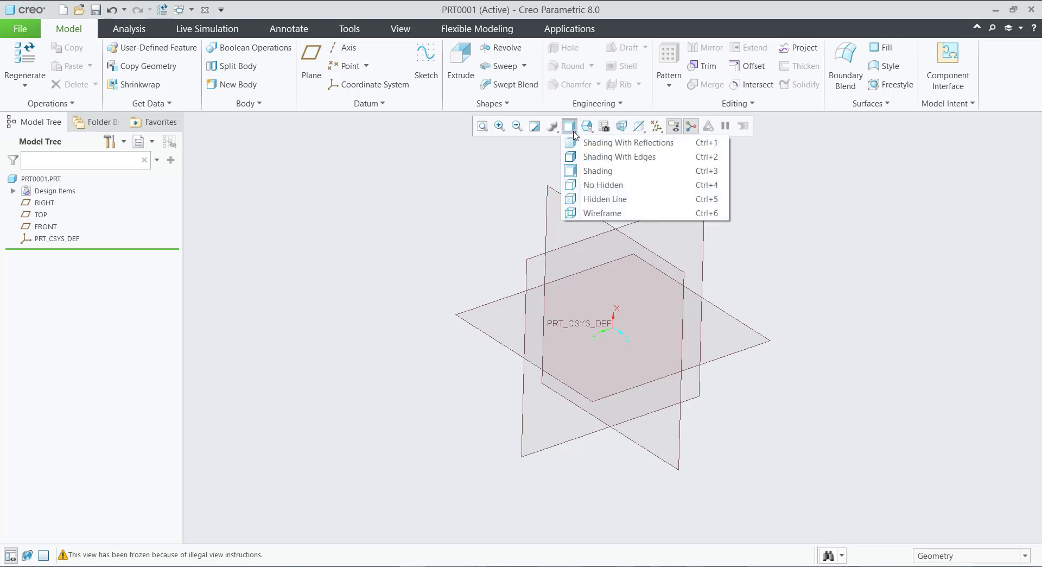
click(578, 144)
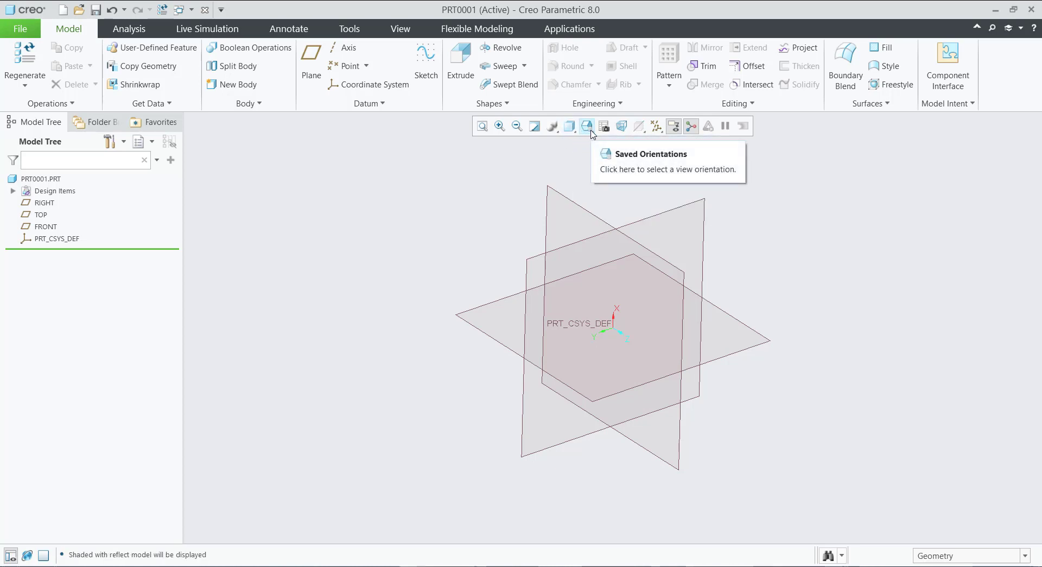
click(591, 131)
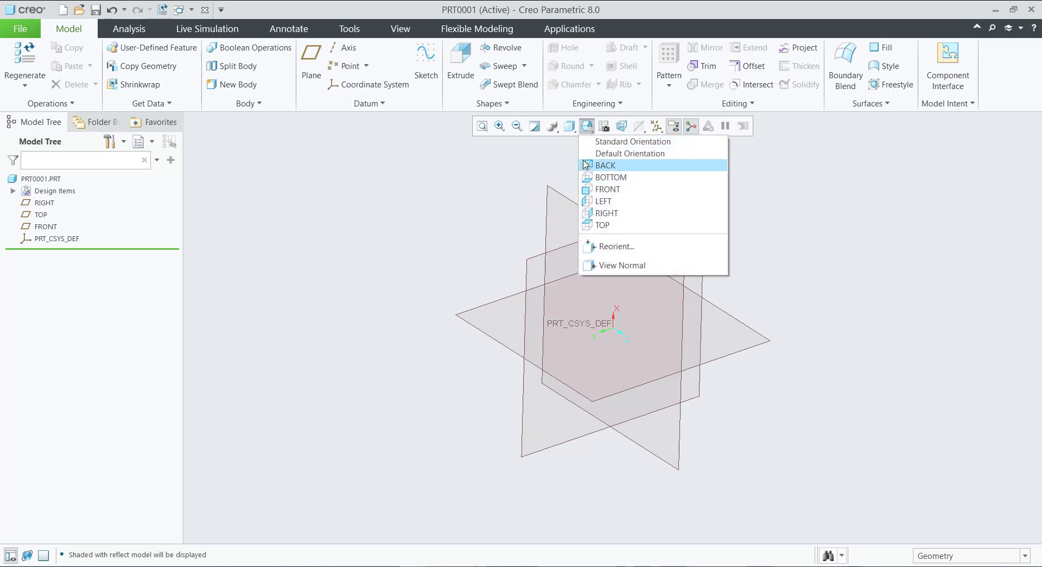
click(616, 139)
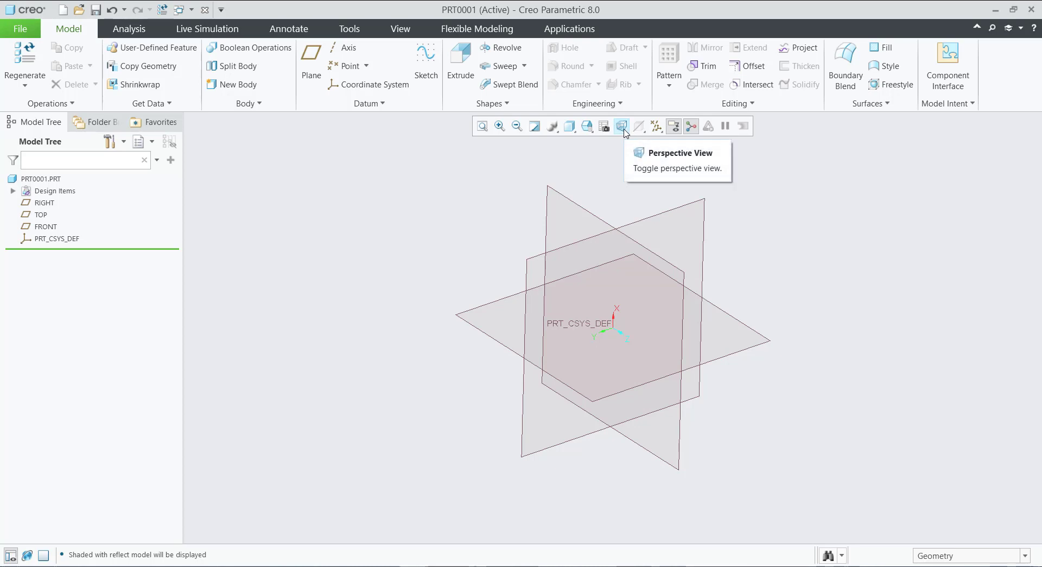
click(657, 127)
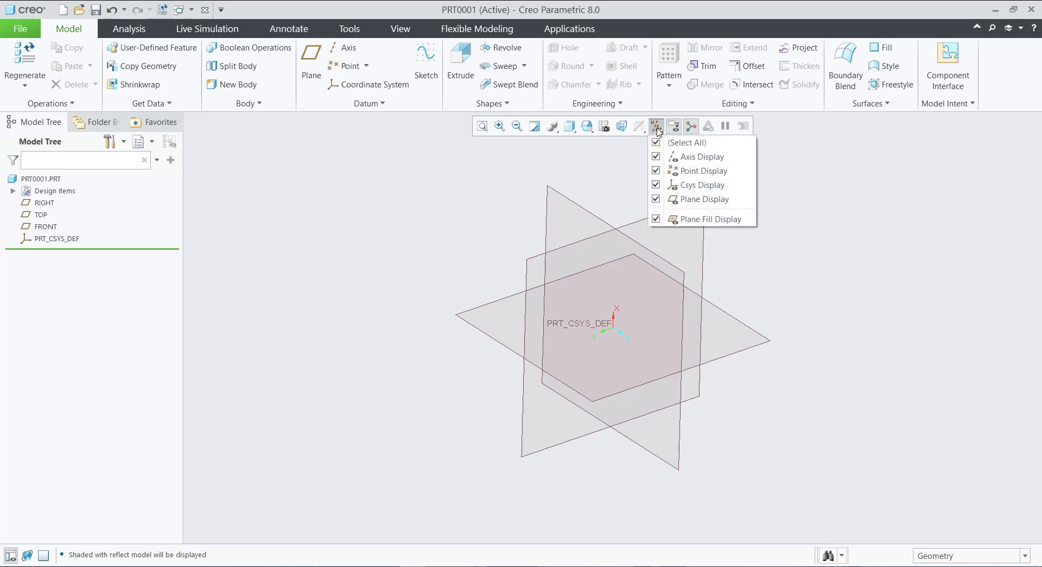
click(657, 127)
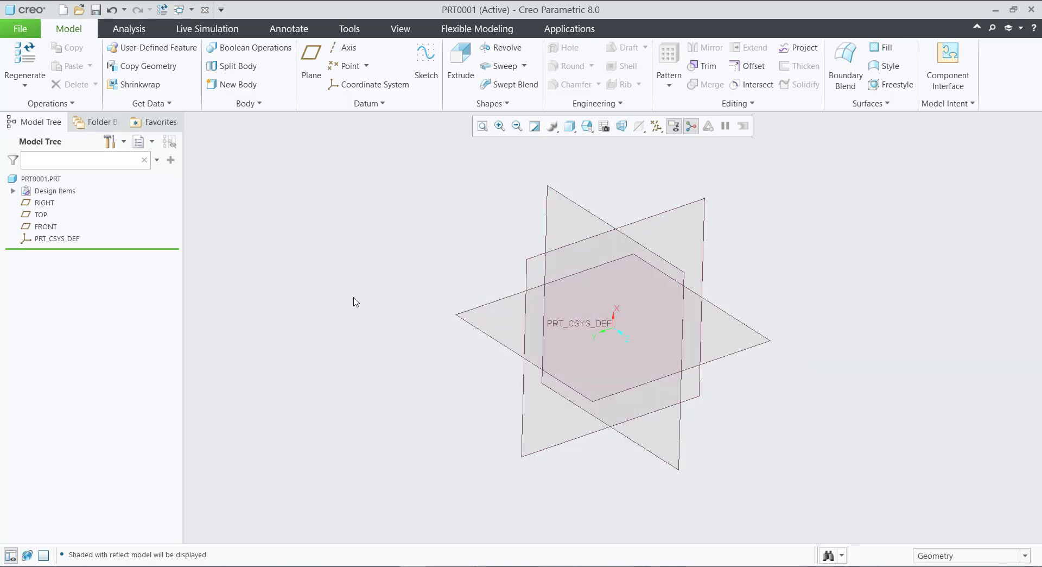
Start a sketch on the TOP datum plane and orient the sketching plane parallel to the screen
click(40, 215)
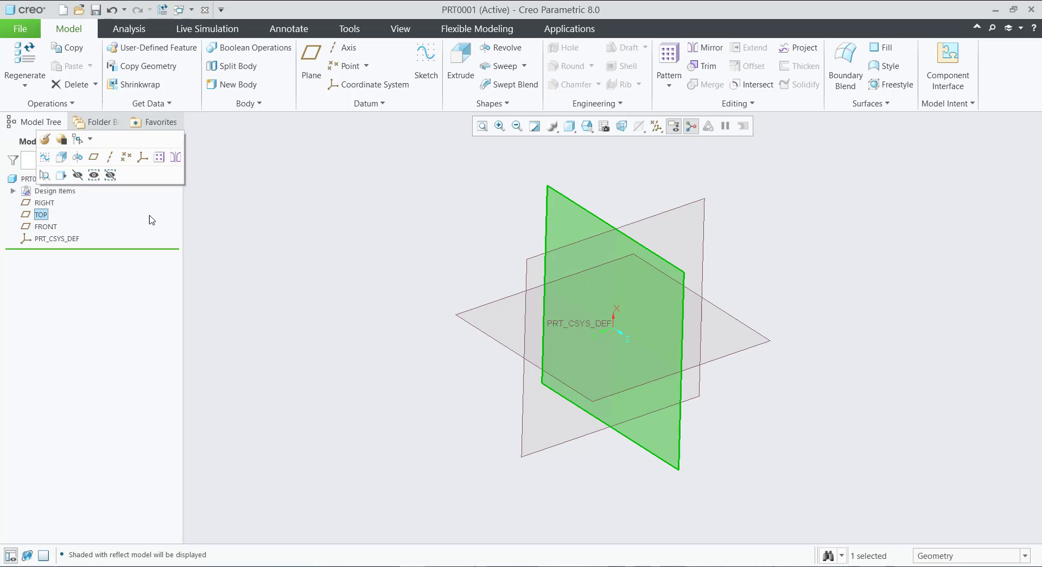
click(373, 221)
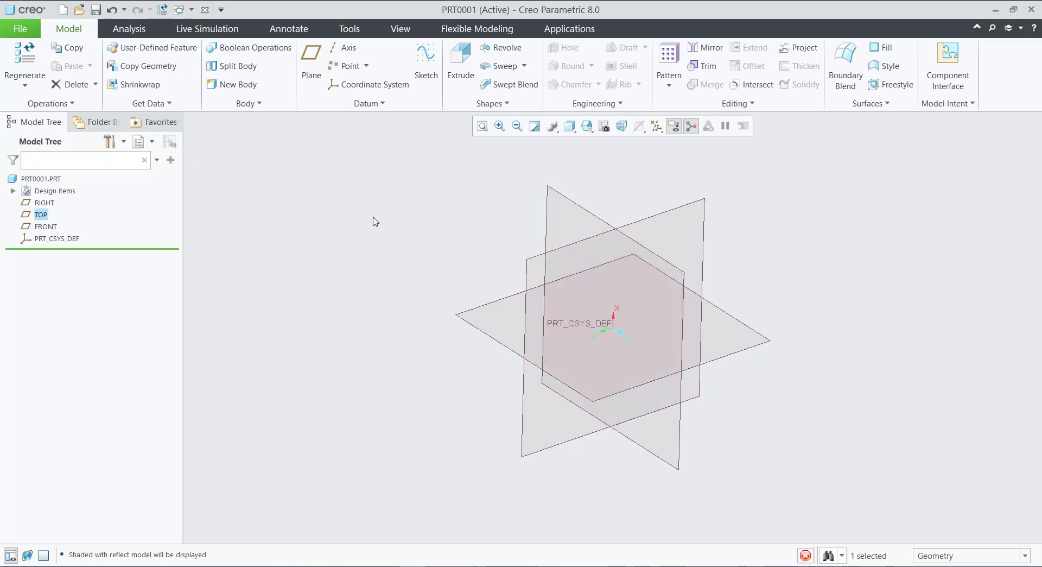
click(580, 212)
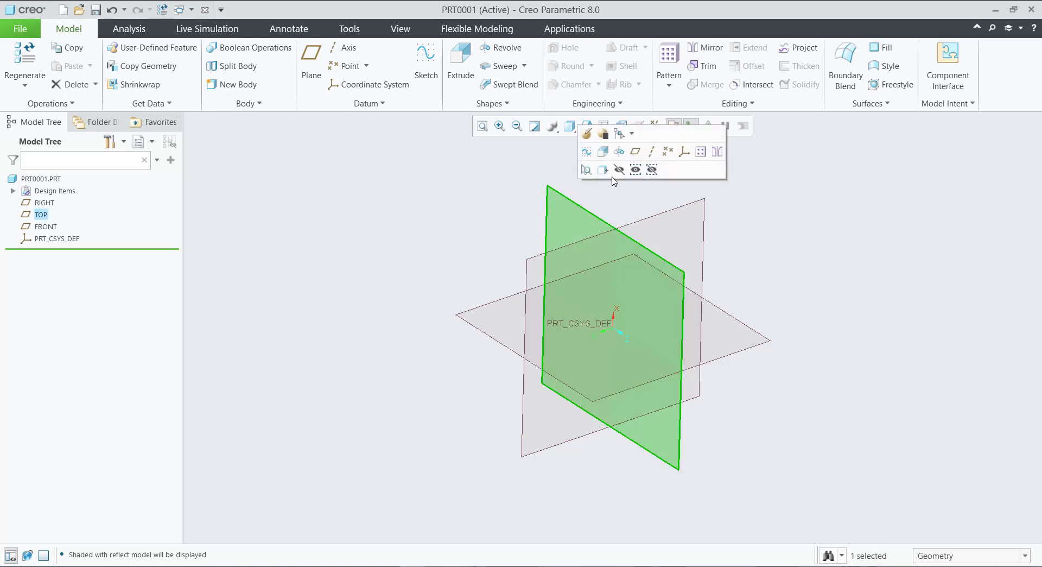
click(586, 153)
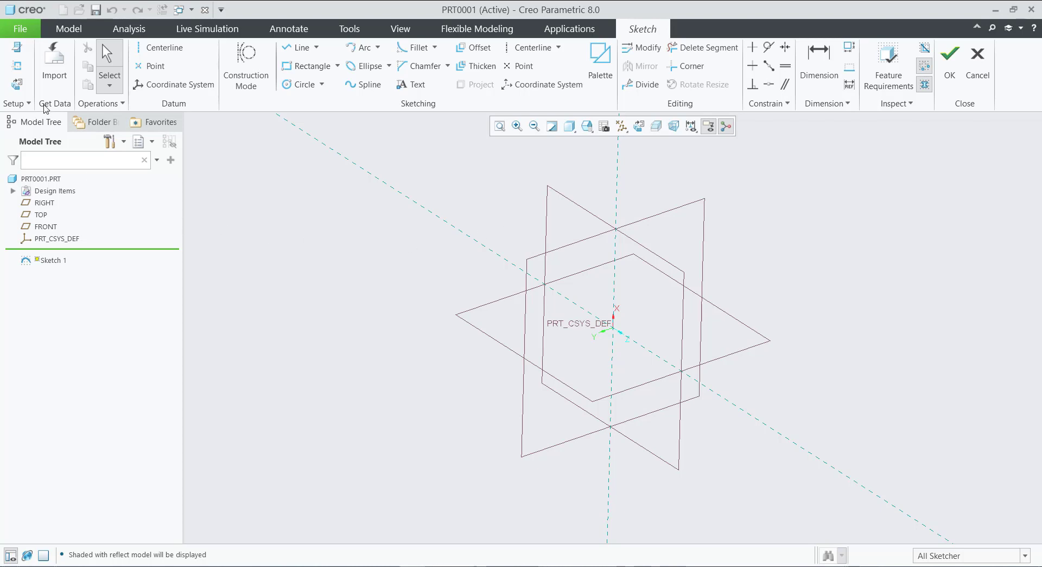
click(21, 86)
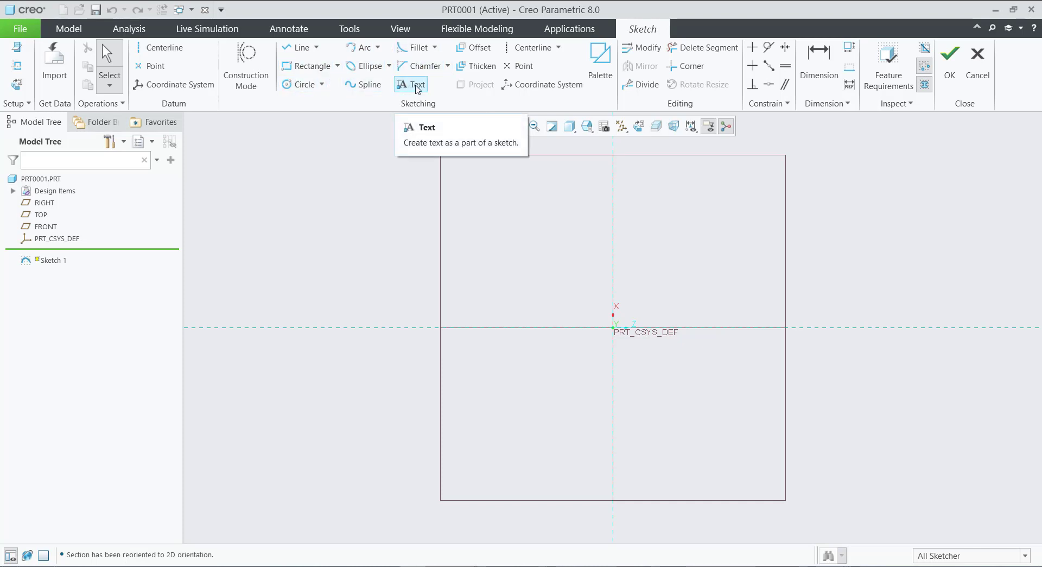
Draw a closed six-sided line chain from the origin, with its first edge on the vertical reference and its peak about 122 above the horizontal reference
click(316, 48)
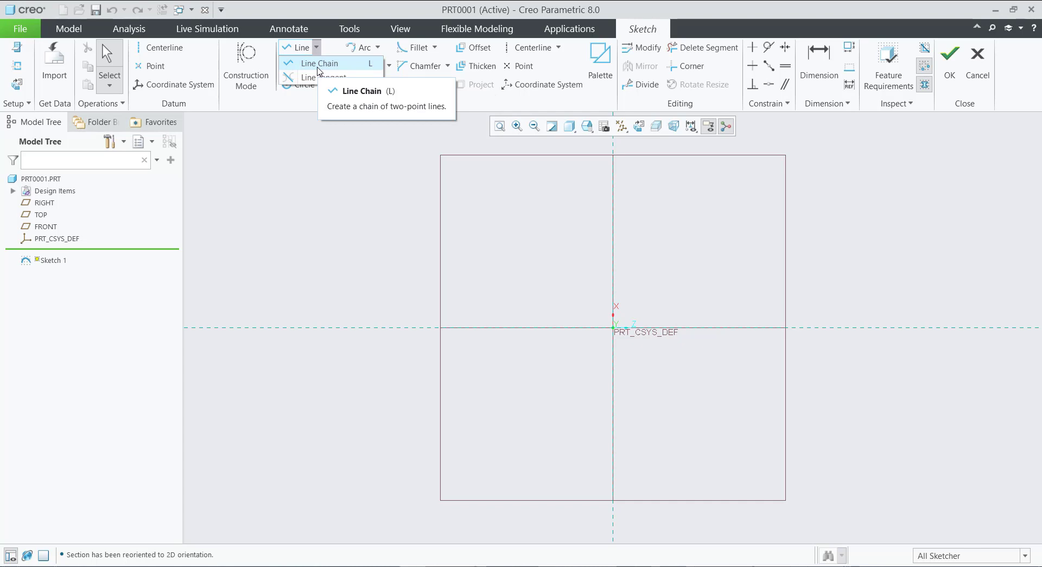
click(318, 68)
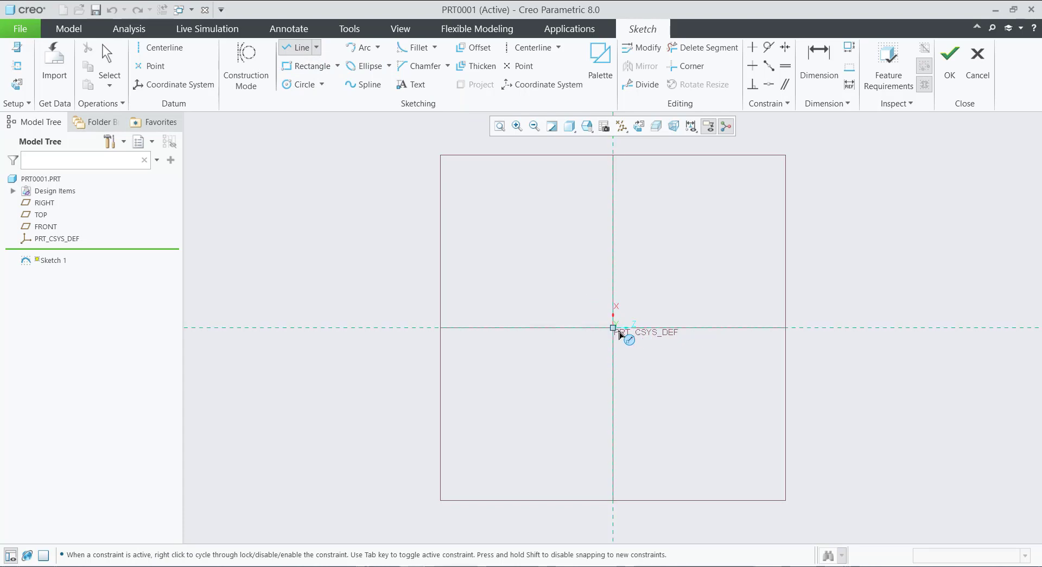
click(614, 328)
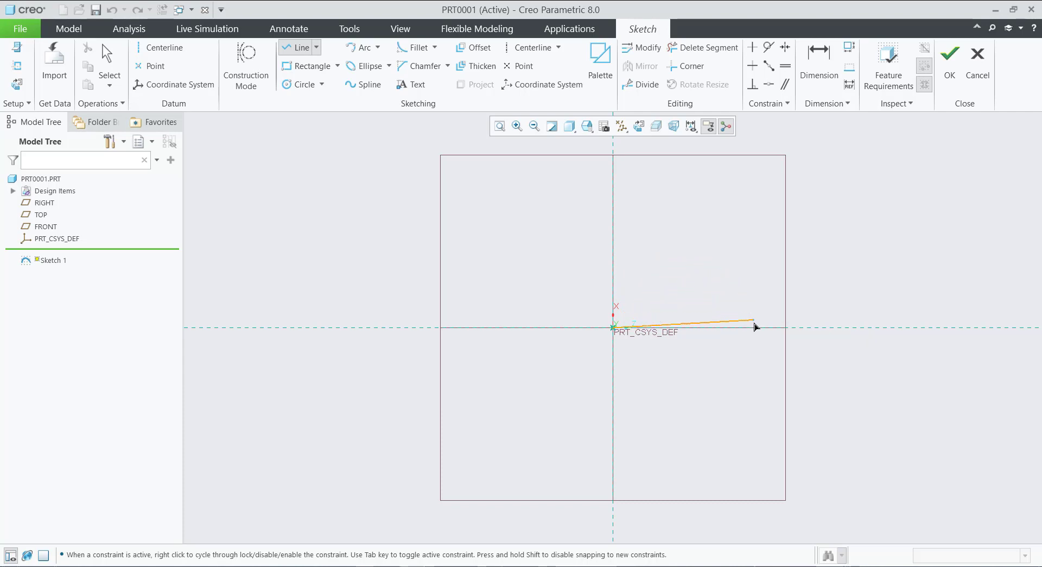
click(758, 341)
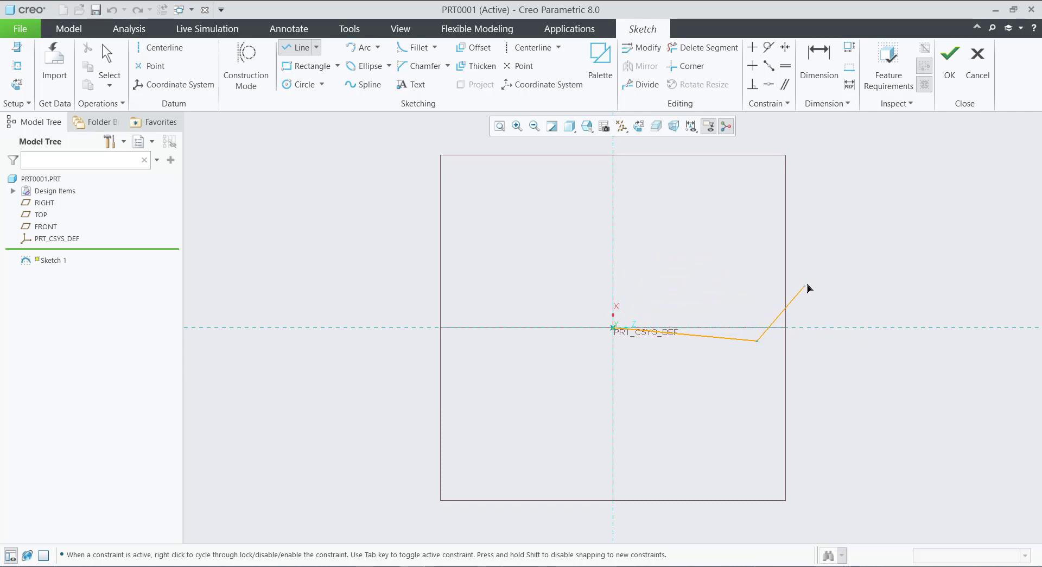
click(817, 268)
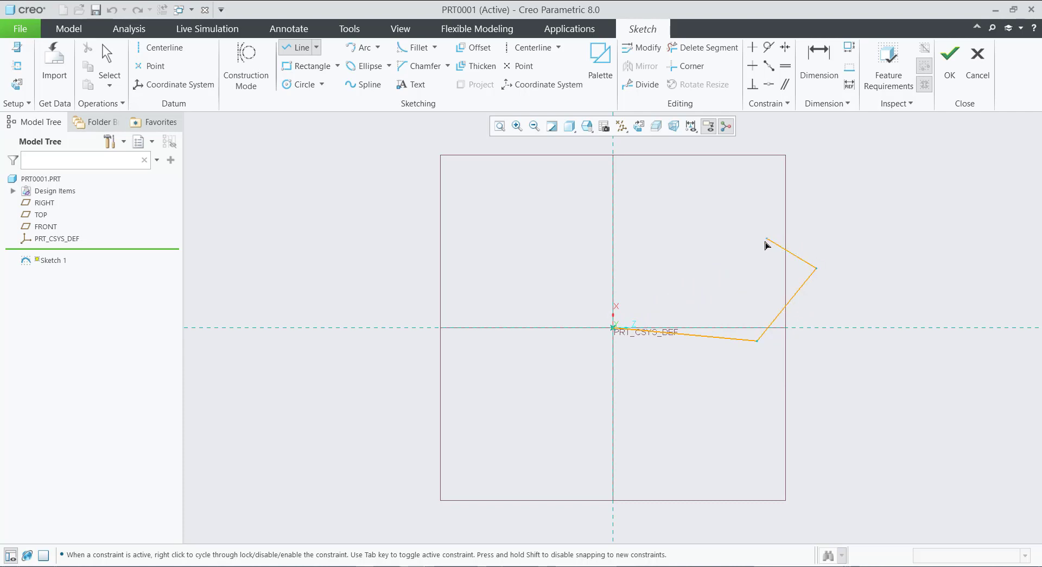
click(763, 245)
click(717, 265)
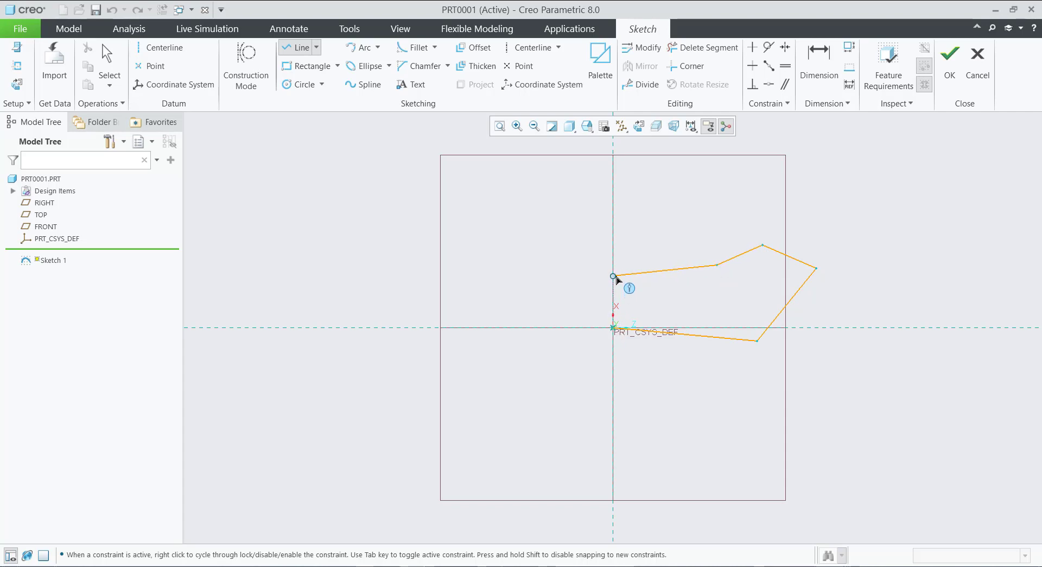
click(615, 276)
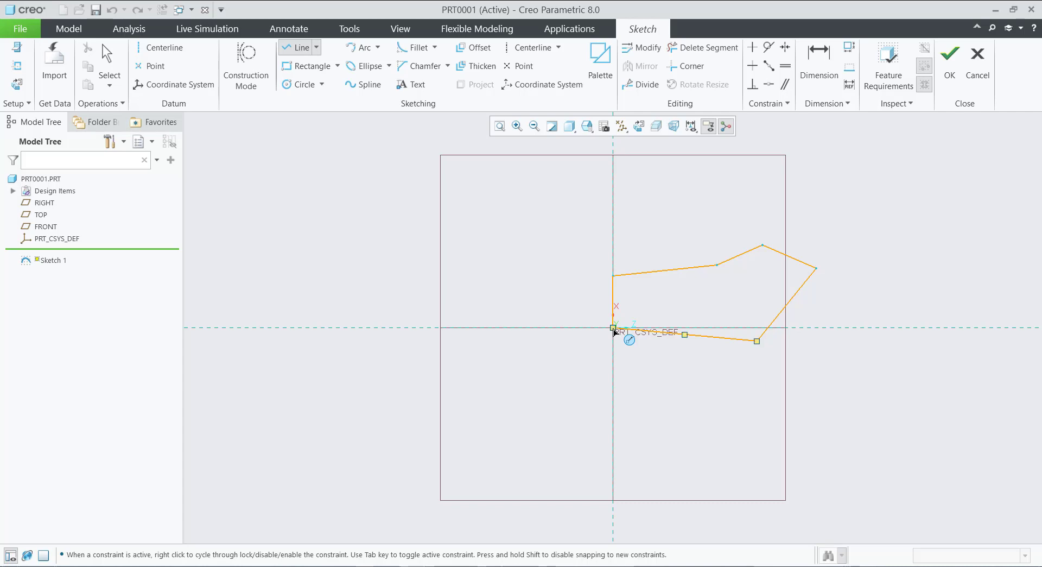
click(614, 328)
middle_click(524, 391)
key(ctrl+a)
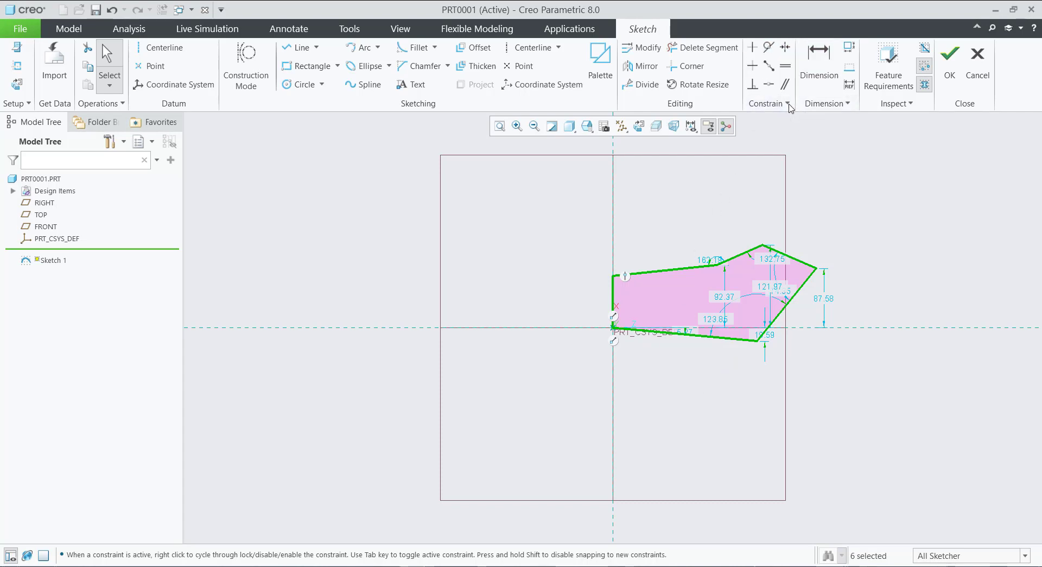
Constrain the profile's bottom edge and its upper edge next to the vertical reference to be horizontal
click(754, 68)
click(683, 337)
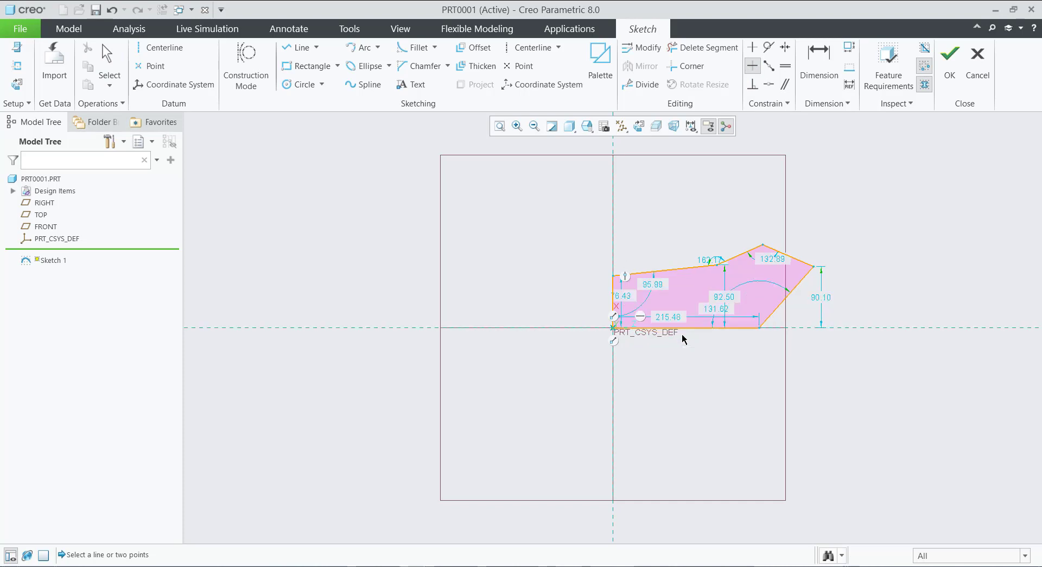
click(682, 270)
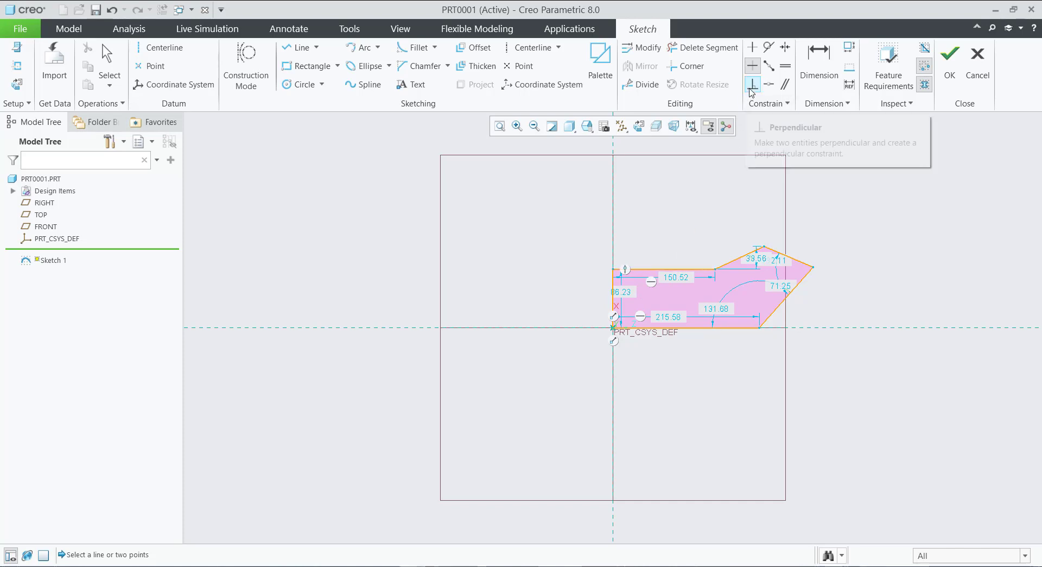
Make the profile's outer slanted end edge perpendicular to both slanted edges adjoining it
click(752, 85)
click(735, 263)
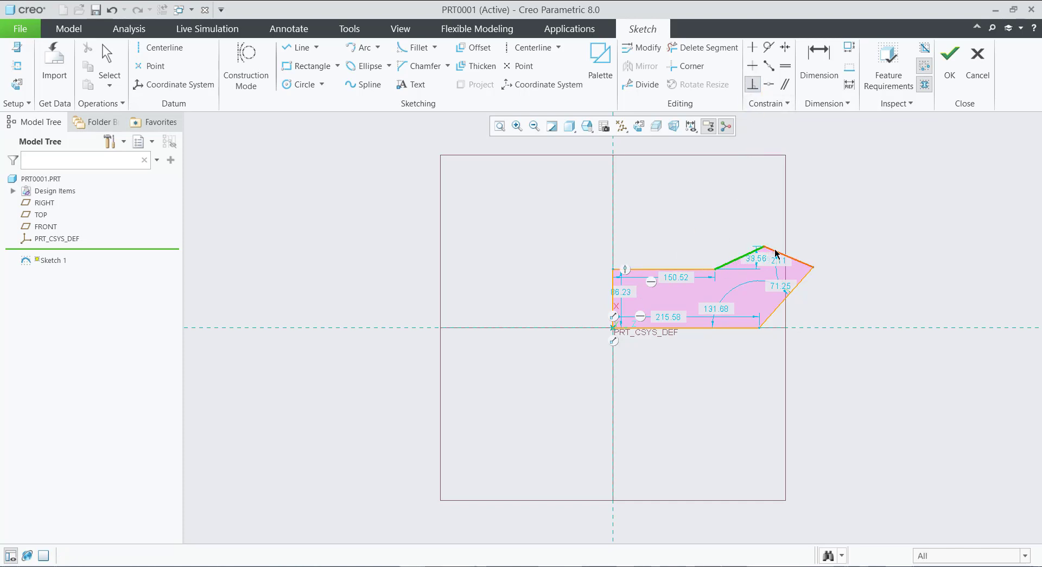
click(778, 253)
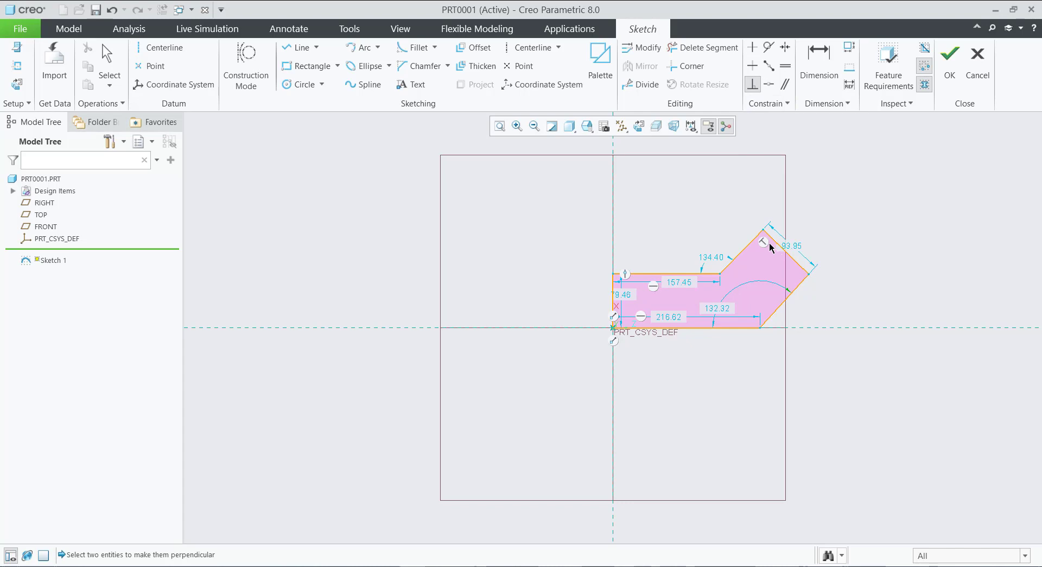
click(804, 274)
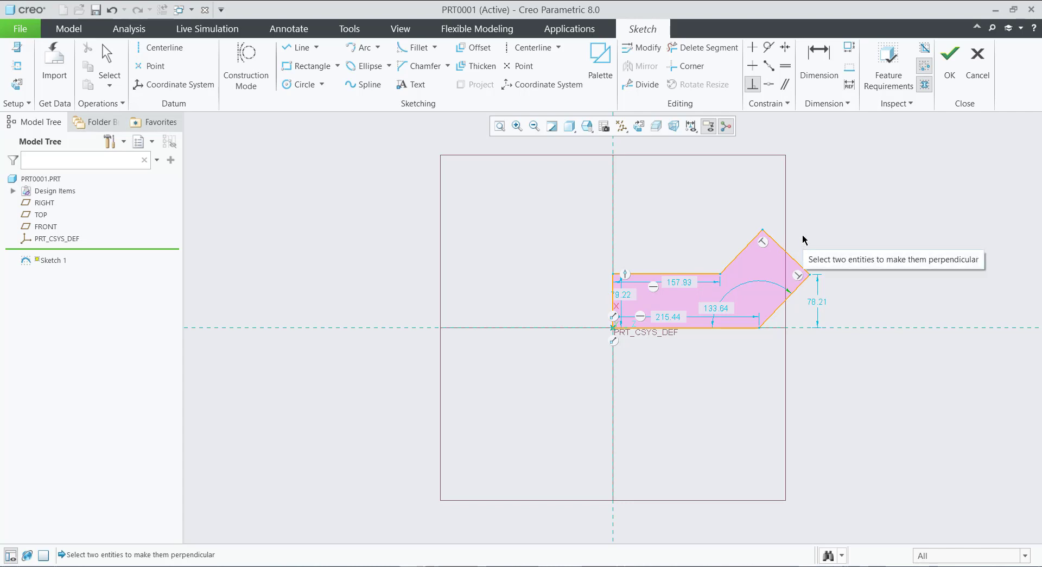
key(Escape)
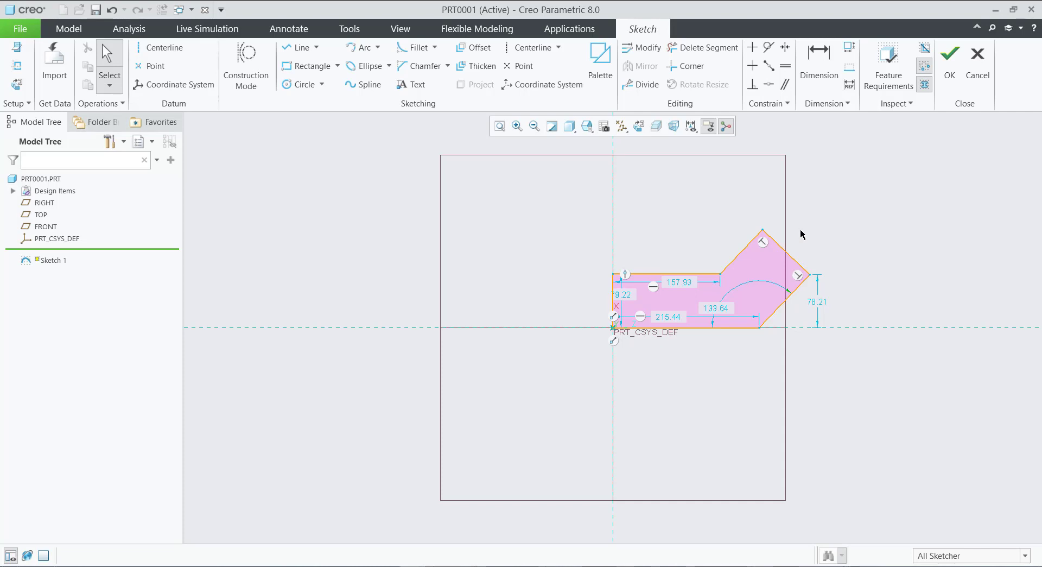
Set the profile's vertical edge to 100 and its upper horizontal edge to 80
key(l)
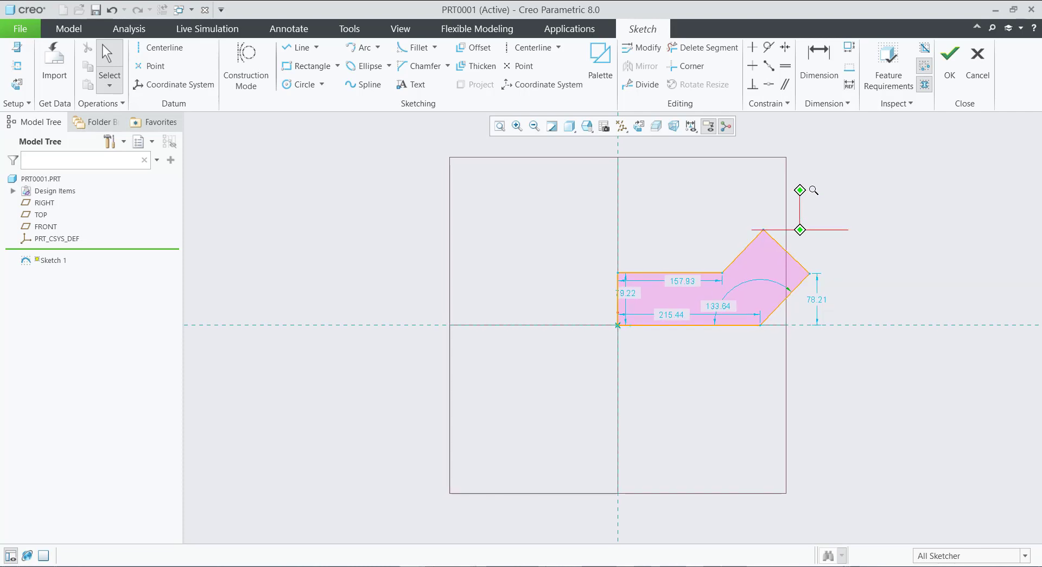
scroll(801, 233, down, 5)
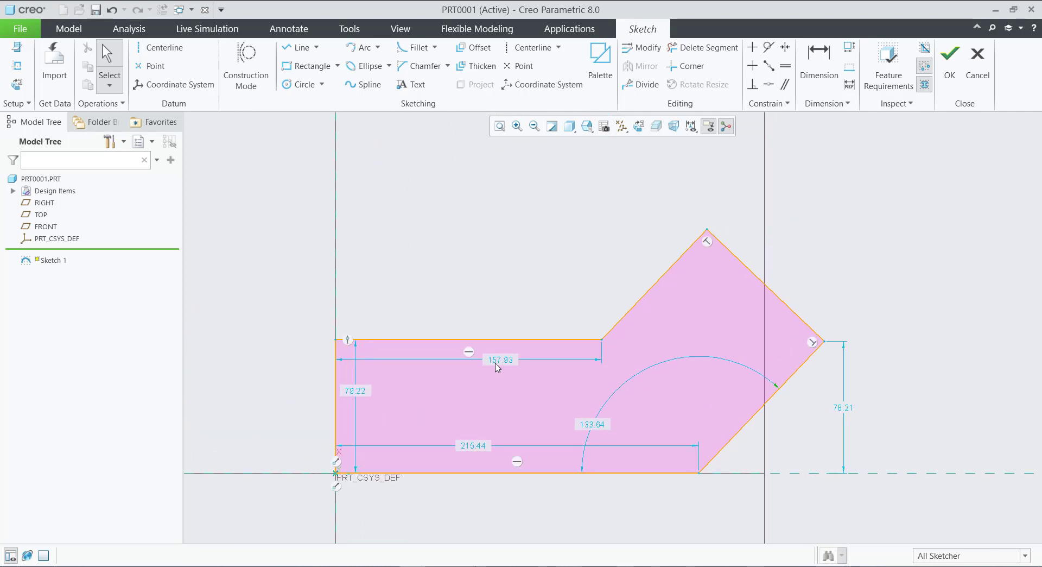
double_click(362, 392)
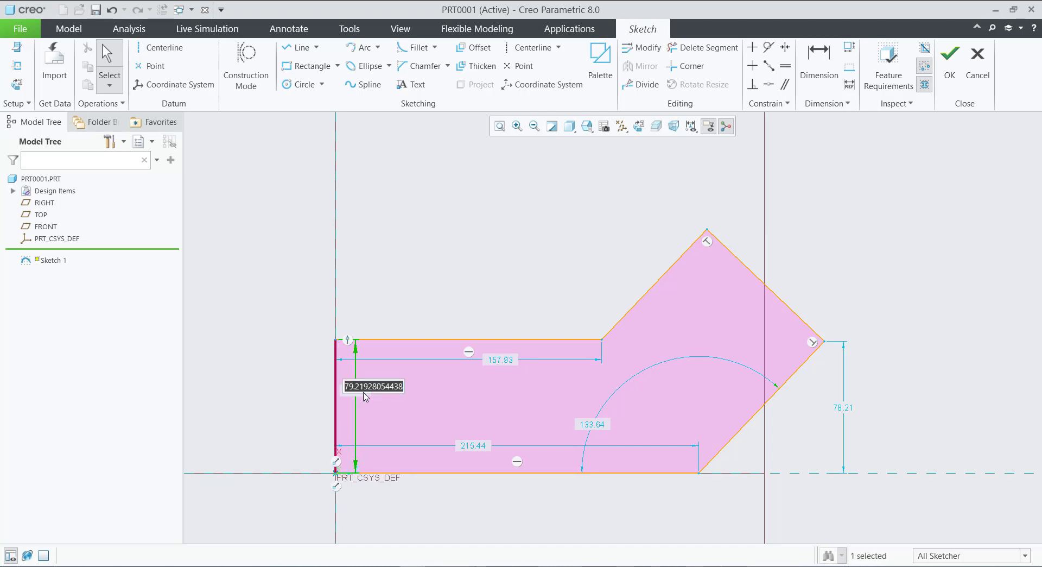
text(100)
key(Return)
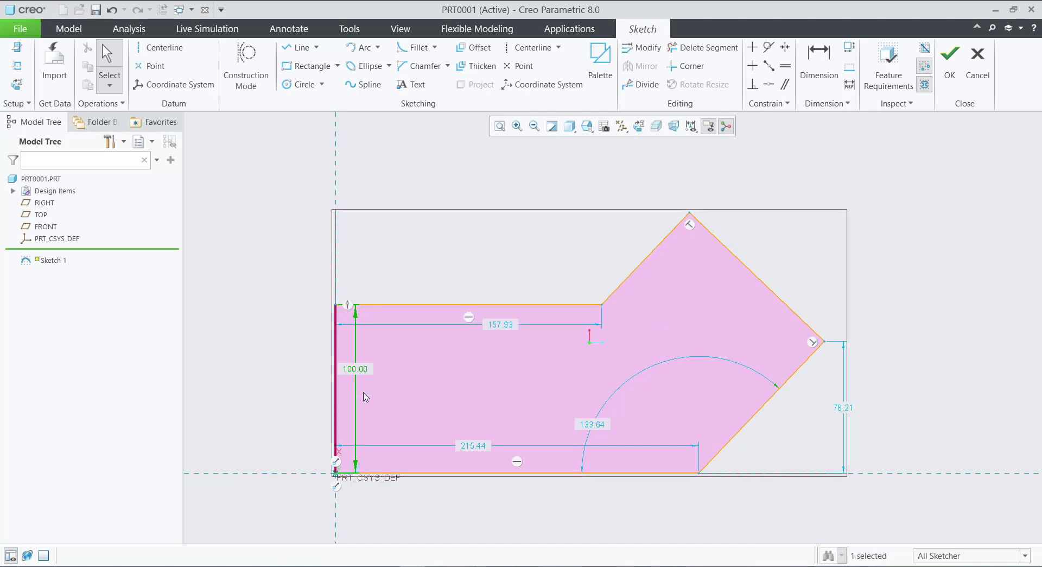
double_click(507, 326)
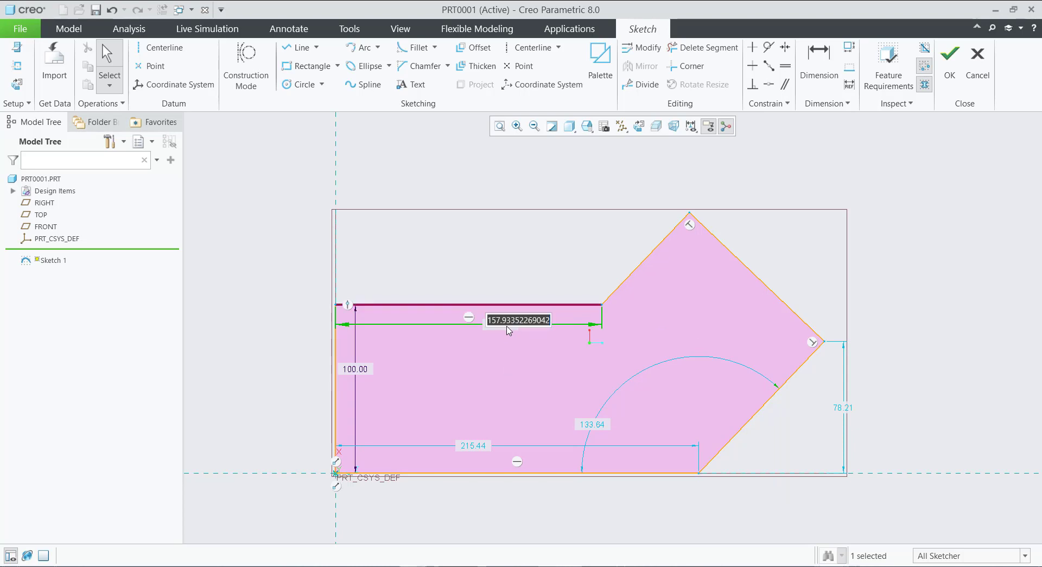
text(80)
key(Return)
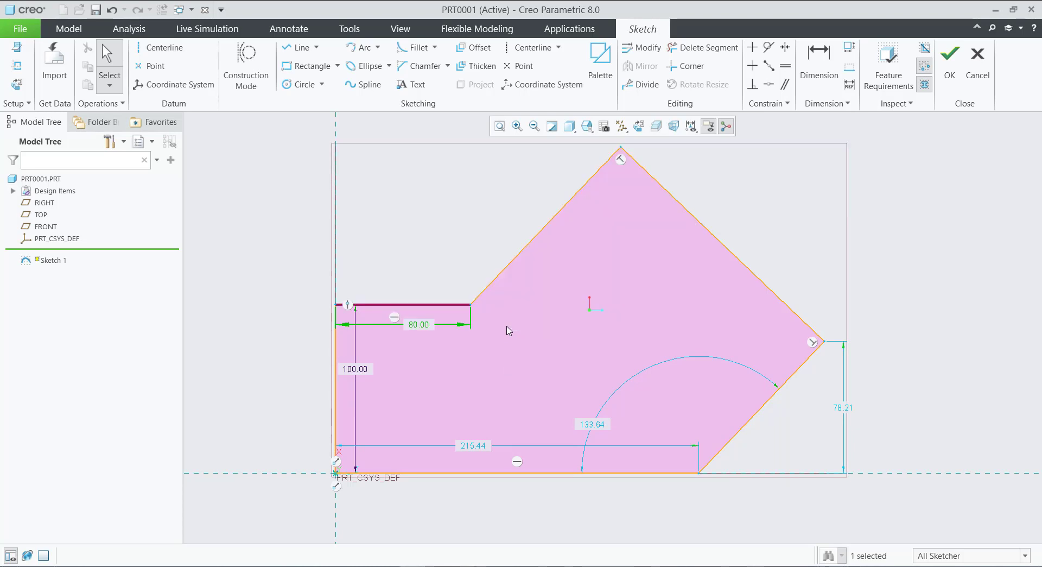
Set the length of the profile's bottom edge to 120
click(471, 455)
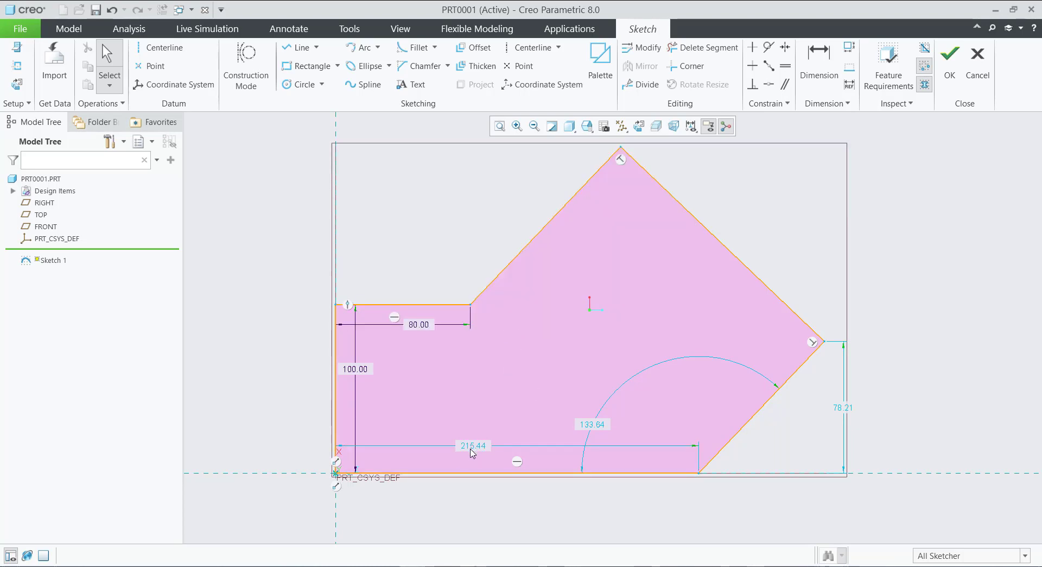
double_click(471, 448)
text(120)
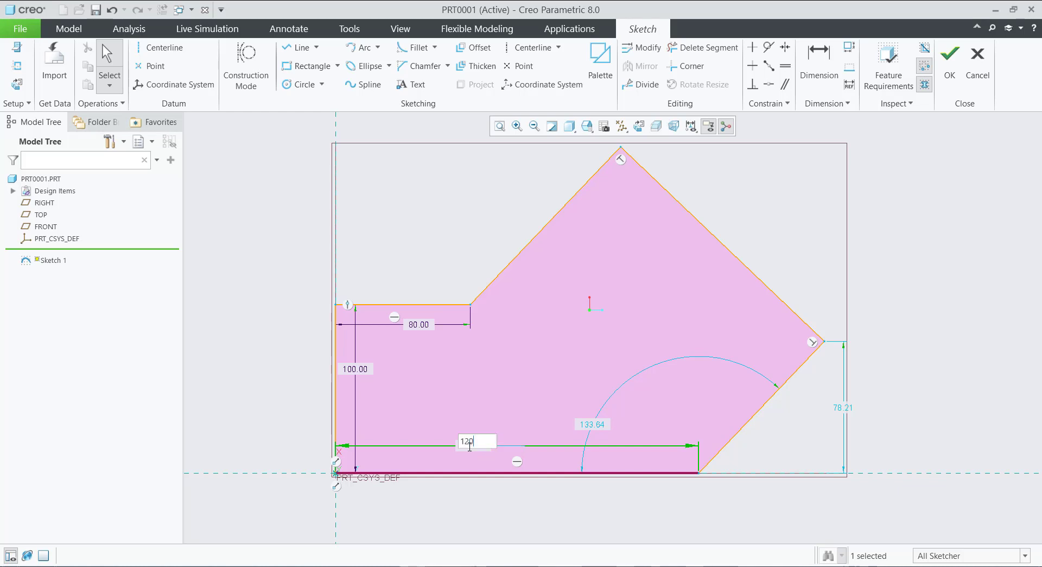
key(Return)
Set the angle between the bottom edge and the outer slanted edge to 125 and the outer corner's height to 75
double_click(424, 426)
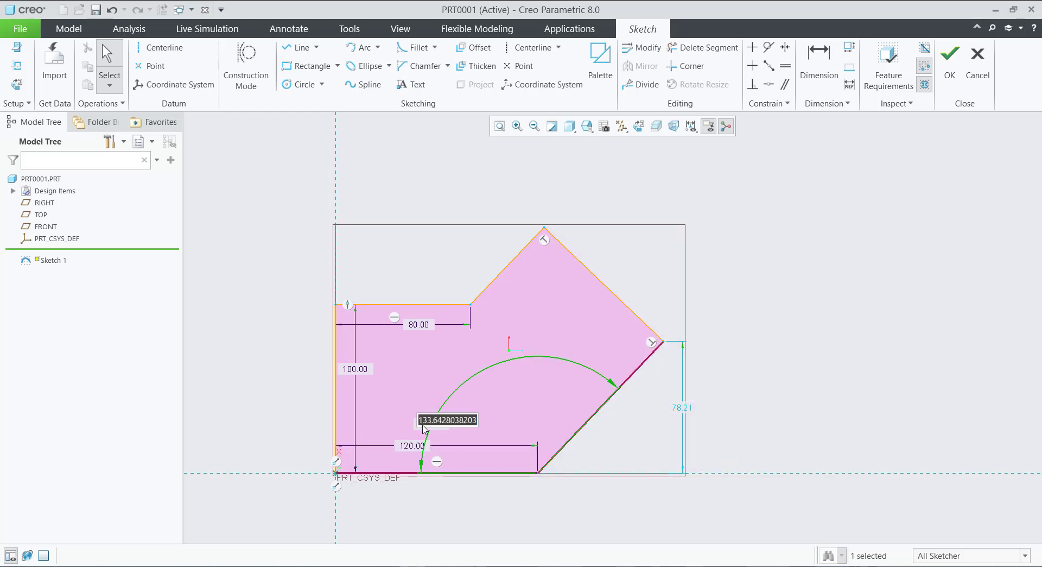
text(105)
key(Return)
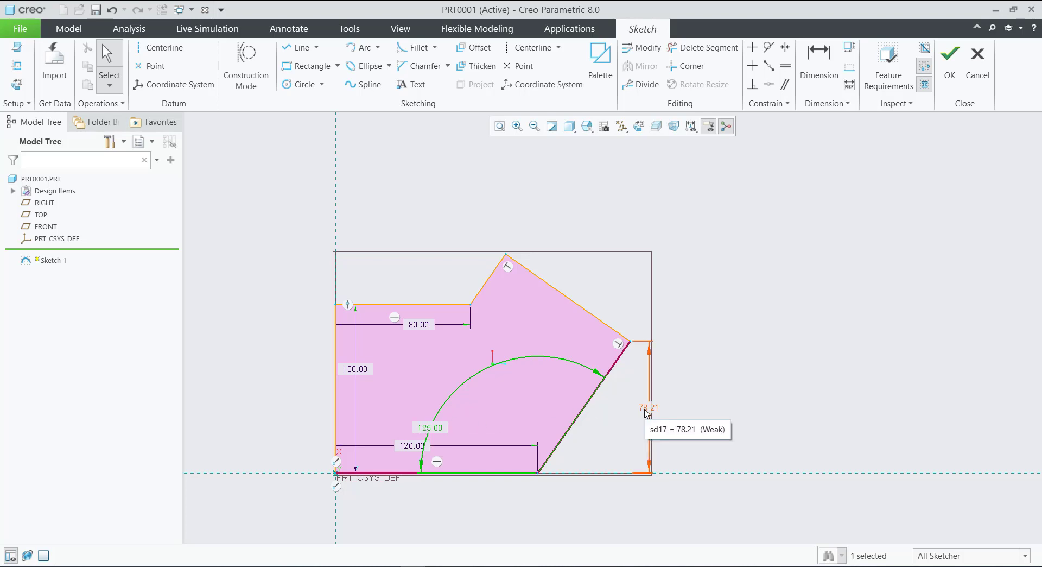
double_click(647, 408)
text(75)
key(Return)
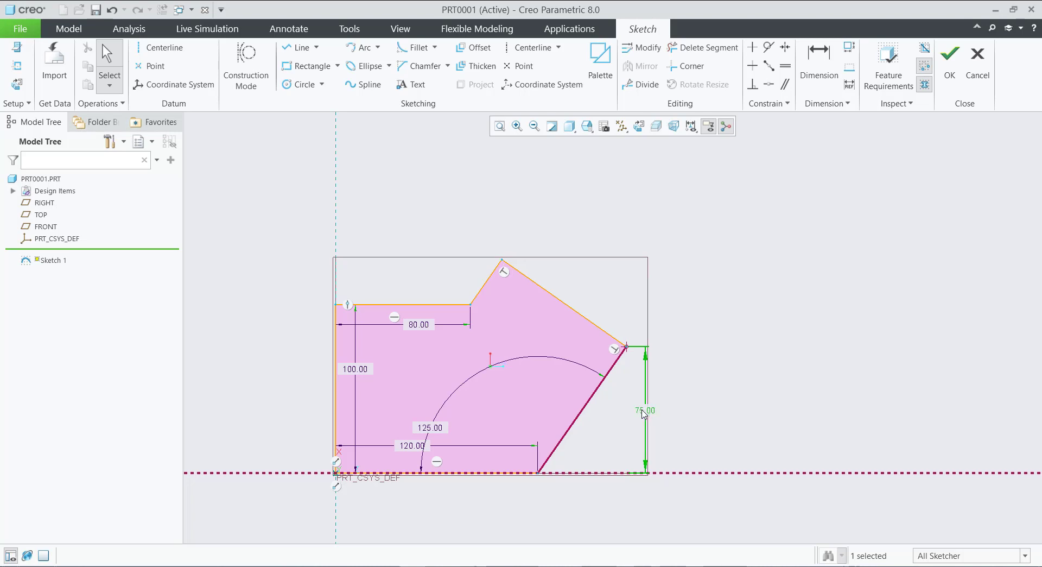
Set the length of the profile's upper horizontal edge to 50
double_click(416, 324)
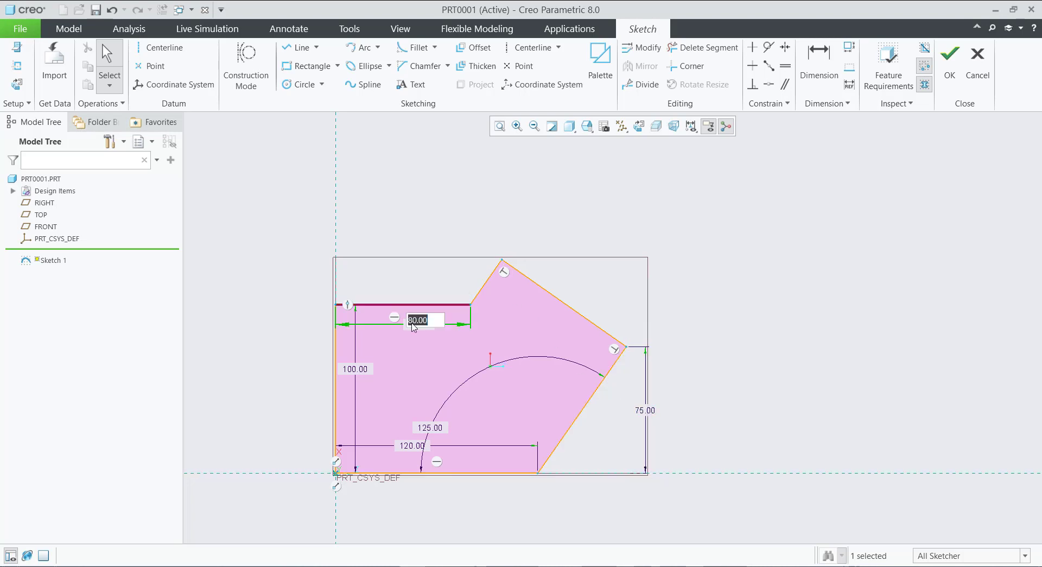
text(50)
key(Return)
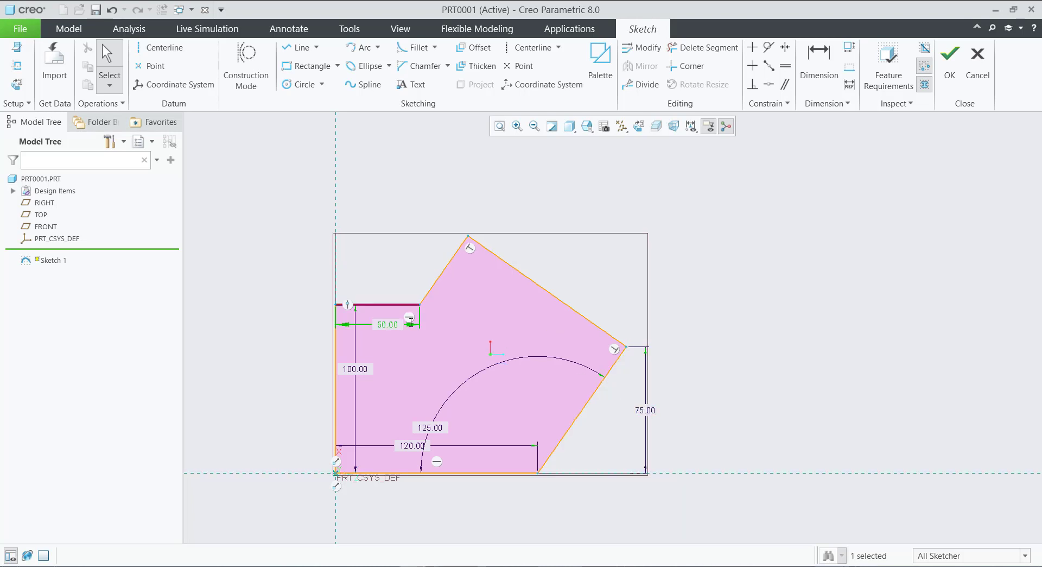
Set the length of the profile's upper horizontal edge to 100
double_click(388, 324)
text(1)
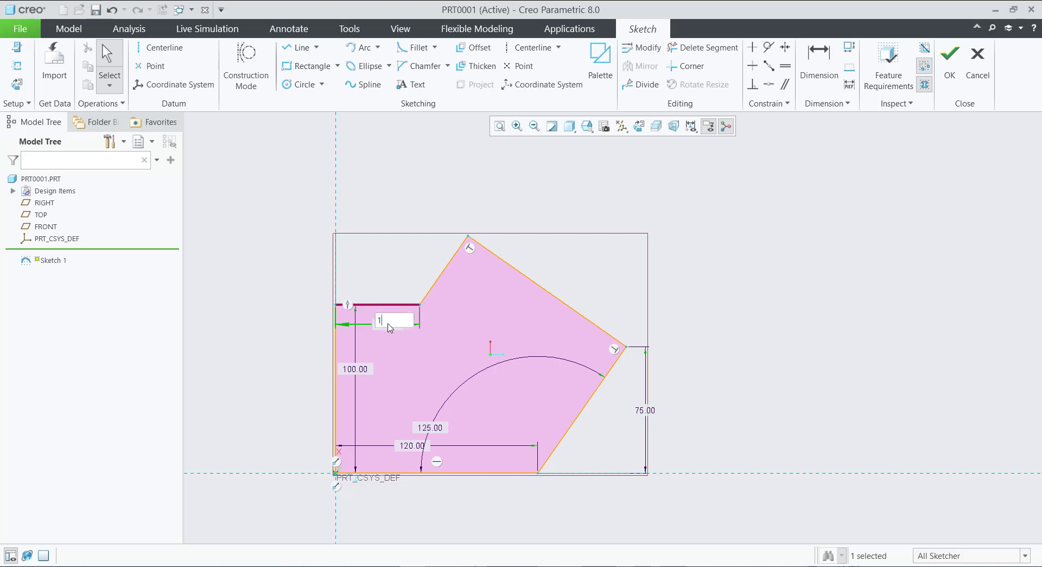
text(00)
key(Return)
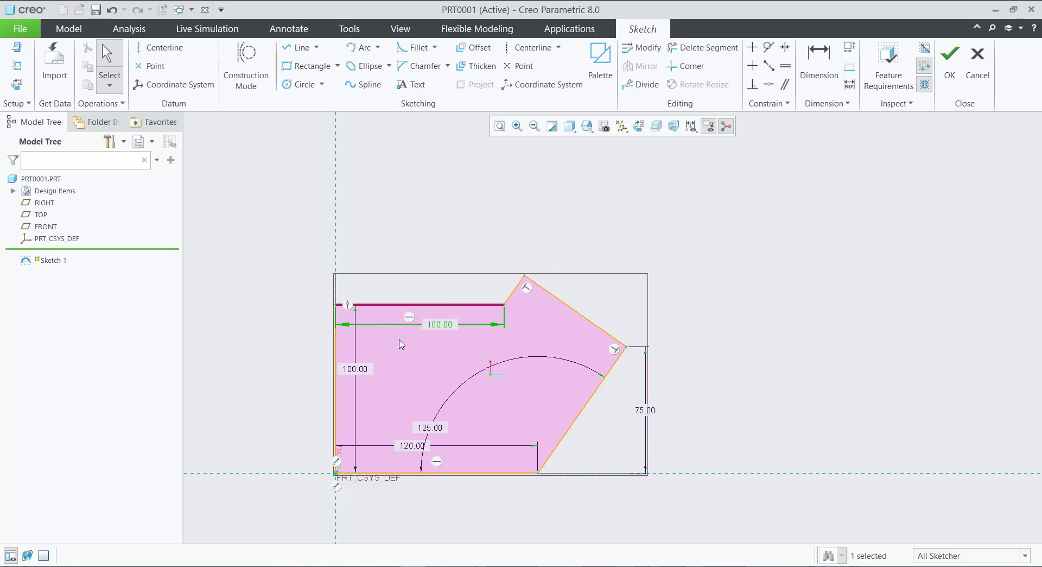
Set the height of the profile's vertical edge to 75
double_click(356, 370)
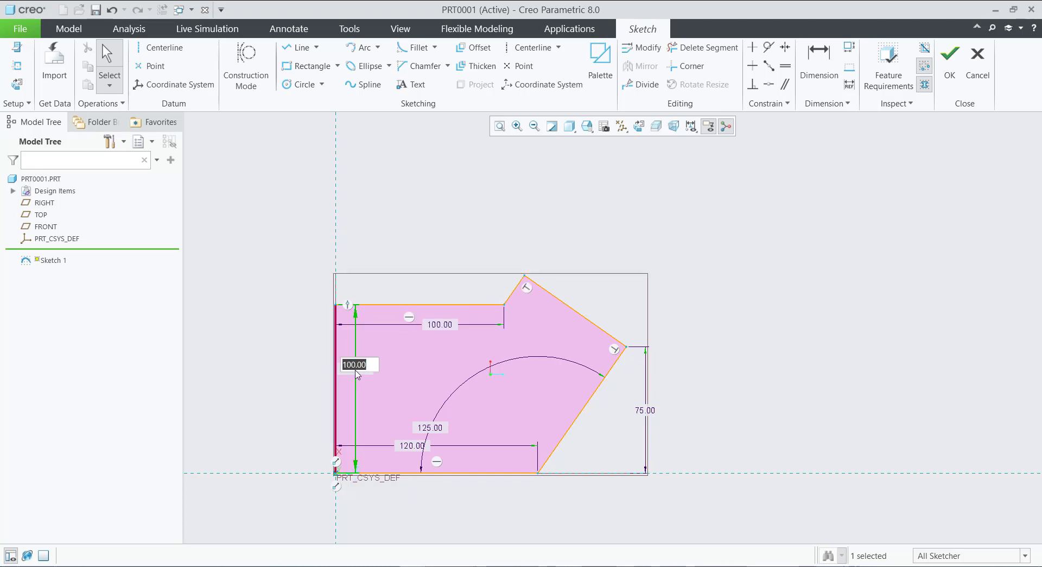
text(75)
key(Return)
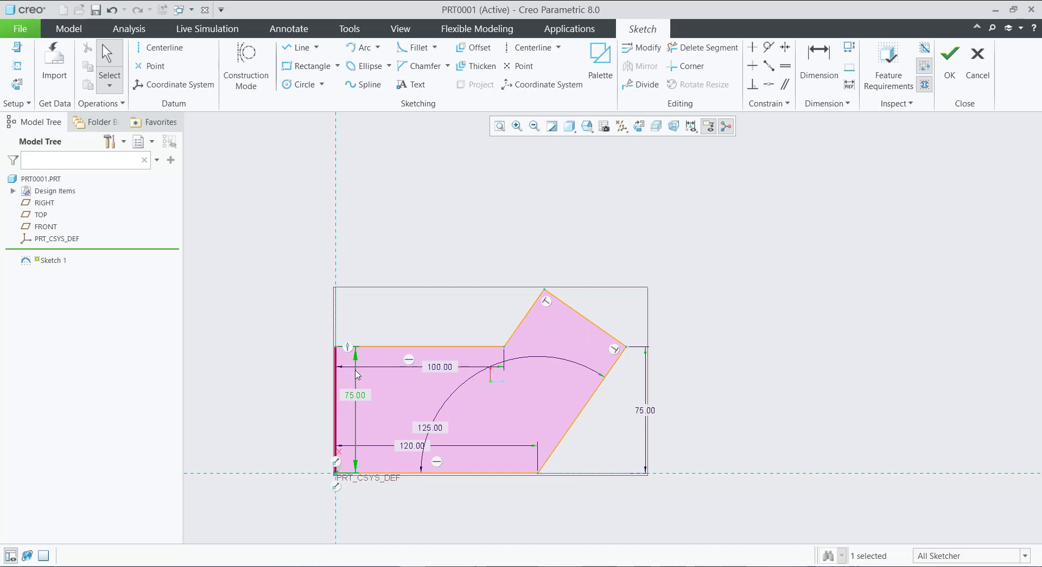
middle_click(356, 392)
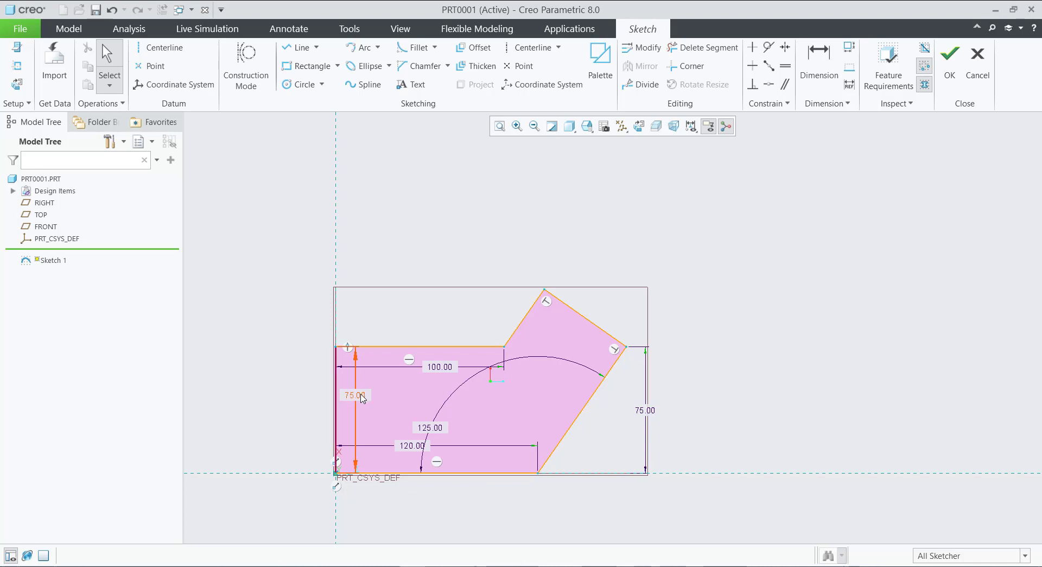
Set the height of the profile's vertical edge to 60 and finish the sketch
double_click(361, 395)
text(60)
key(Return)
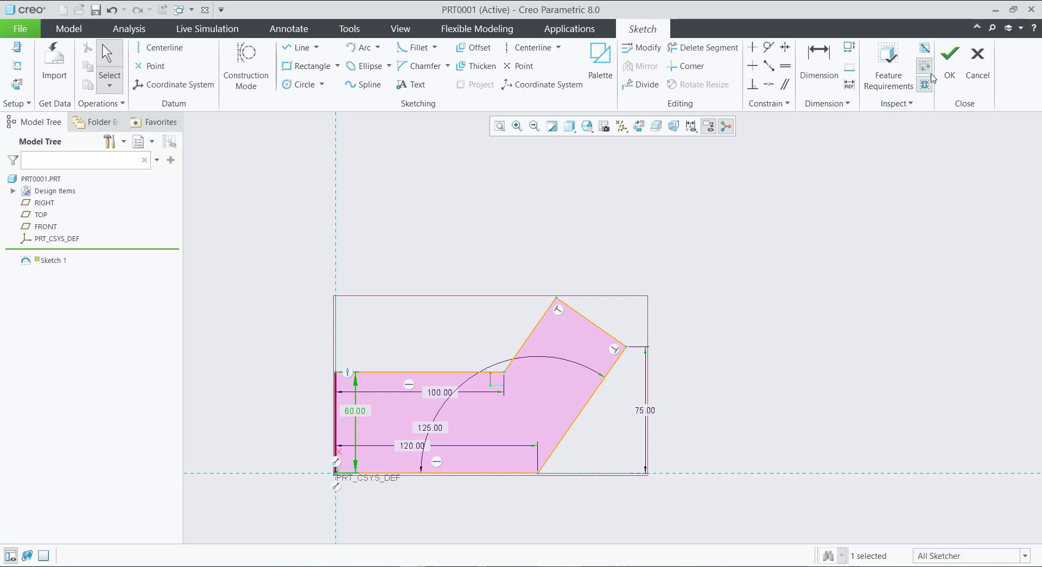
click(947, 70)
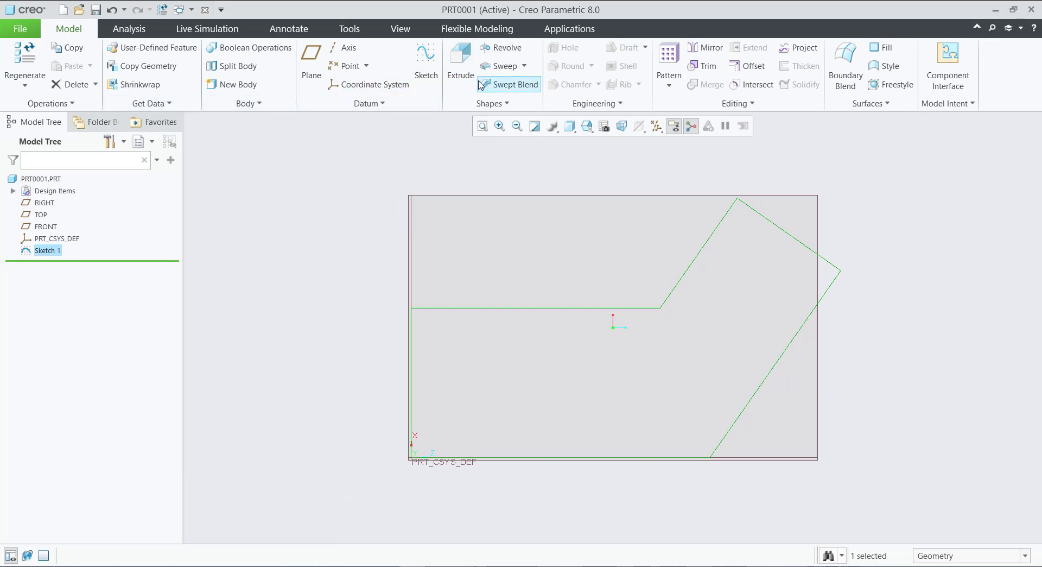
Extrude the sketched profile as a solid with a depth of 15
click(495, 104)
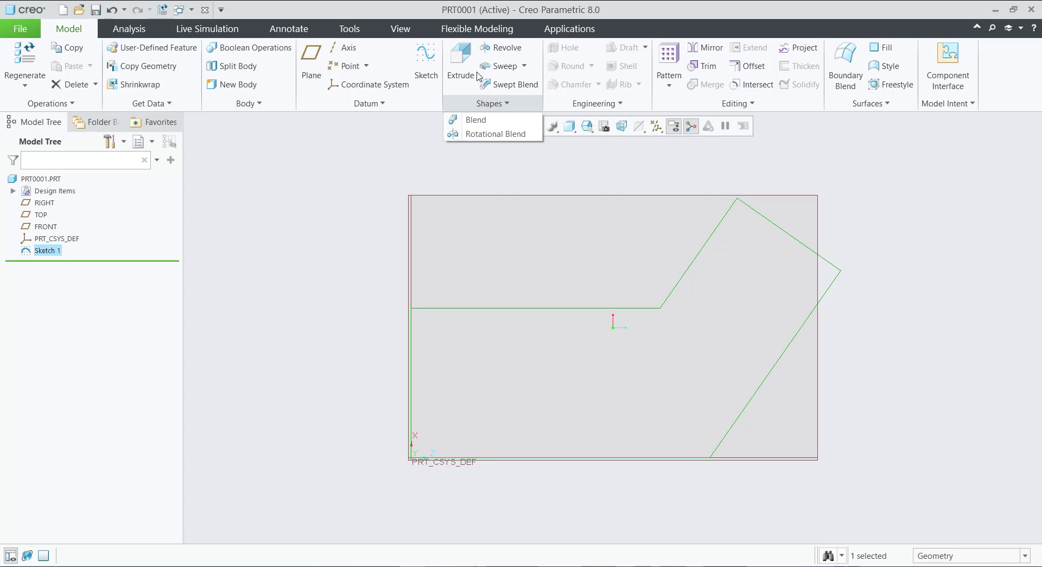
click(483, 104)
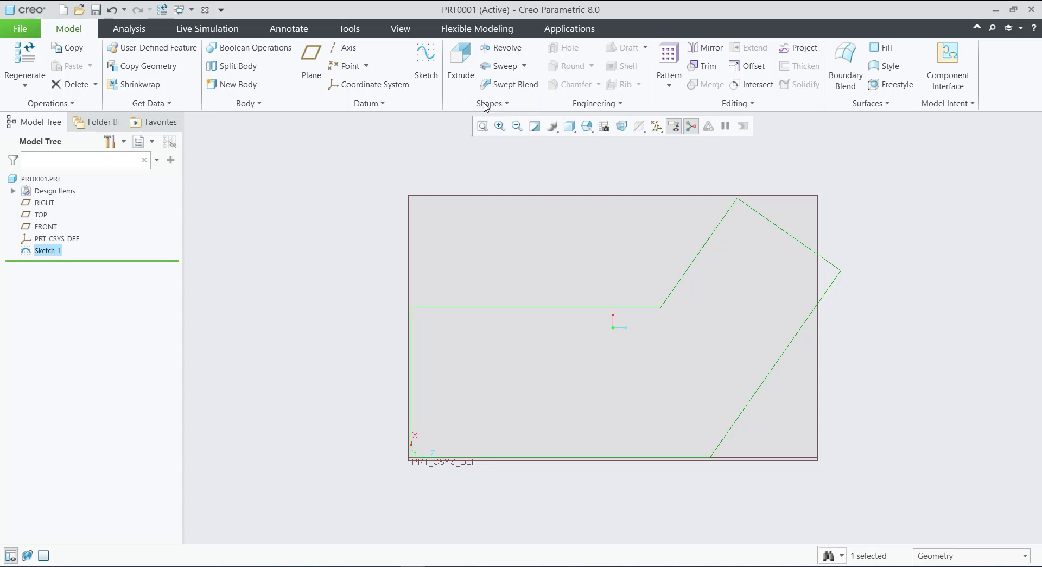
click(458, 75)
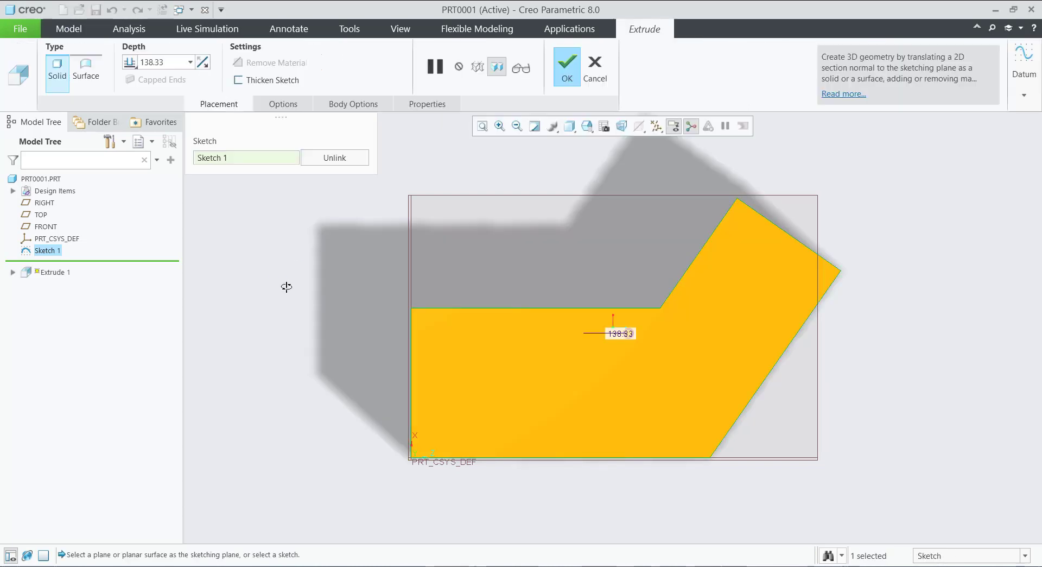
middle_drag(286, 288, 334, 314)
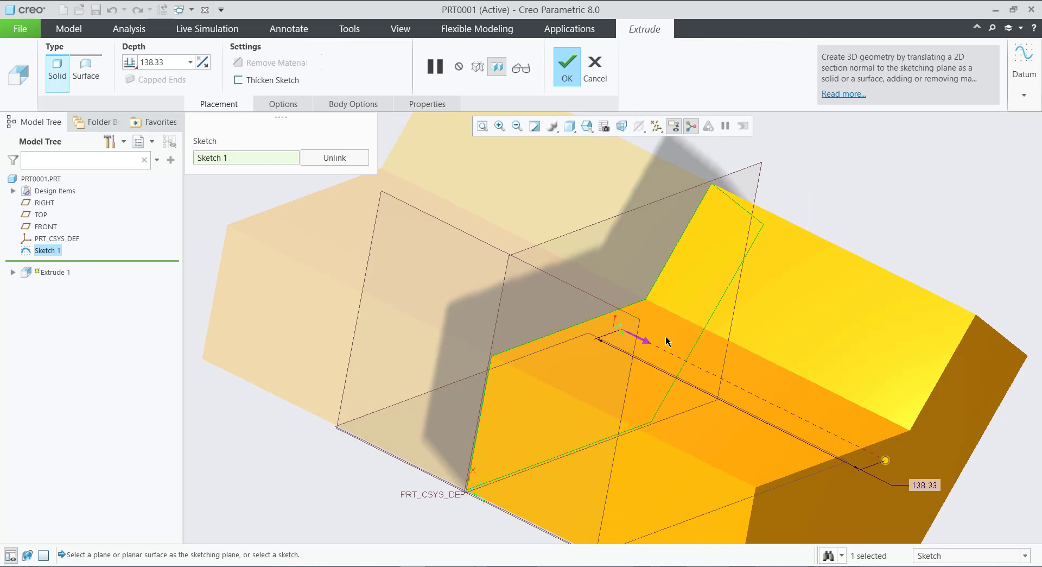
double_click(926, 486)
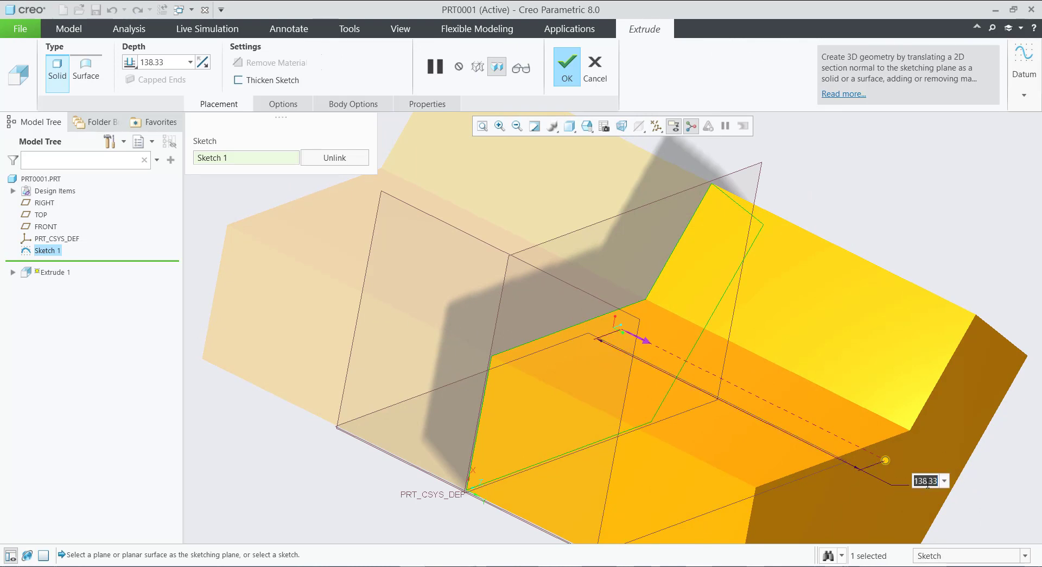
text(15)
key(Return)
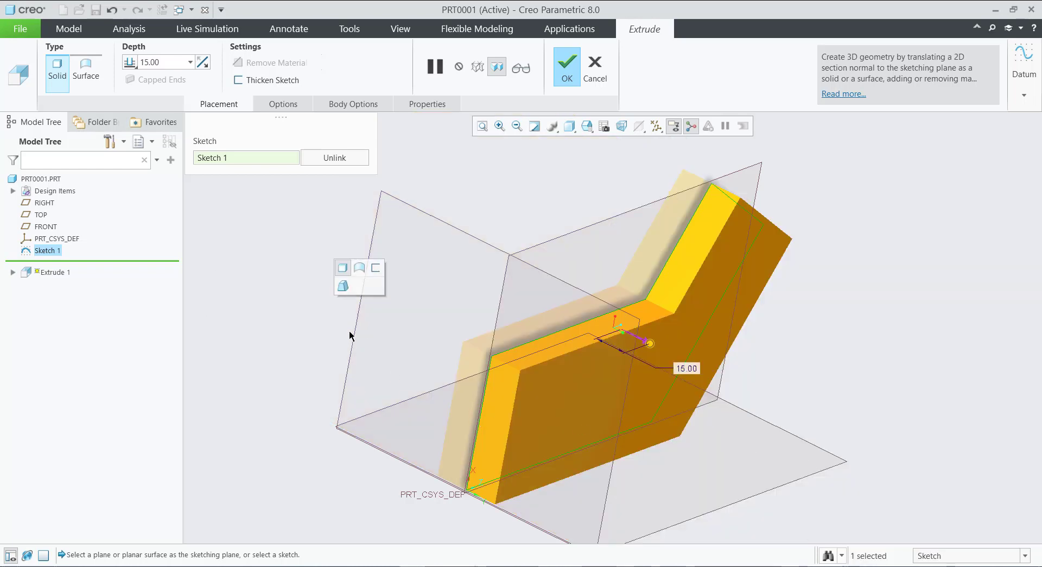
click(567, 68)
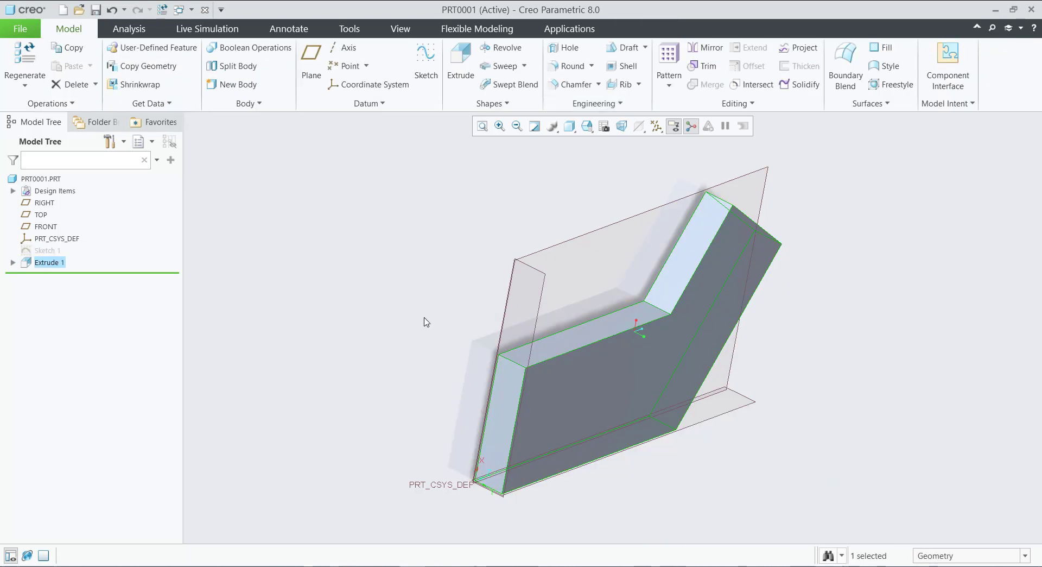
Reopen the extrusion's base sketch for editing, oriented parallel to the screen, and delete the entire profile with its dimensions and constraints
middle_drag(425, 320, 360, 355)
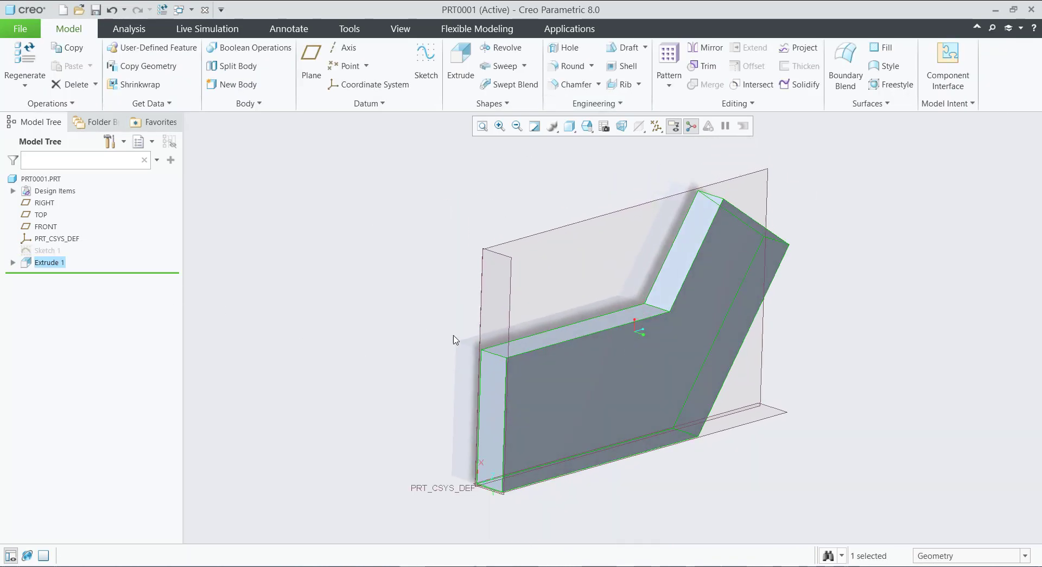
click(48, 250)
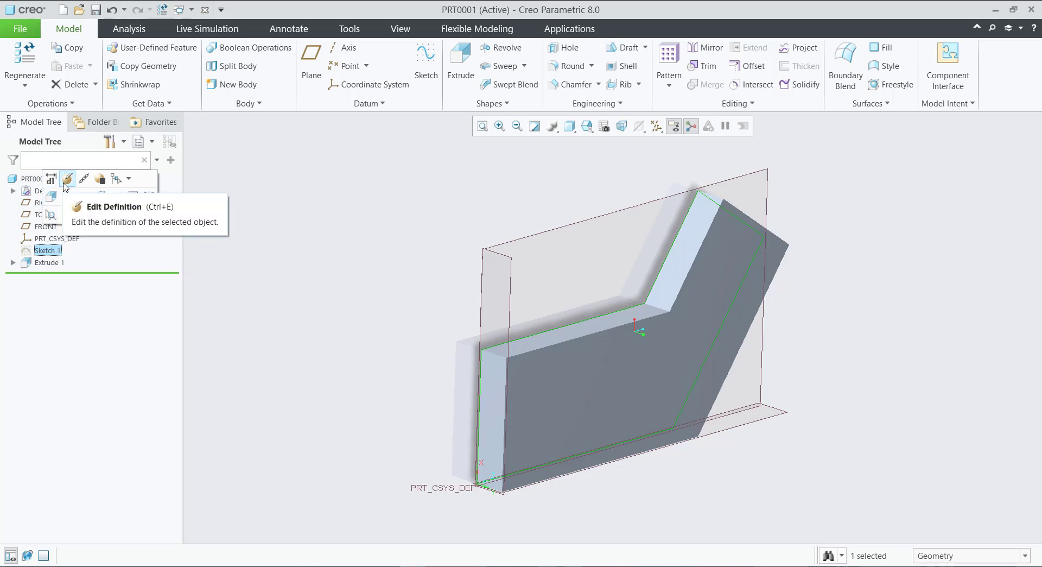
click(66, 180)
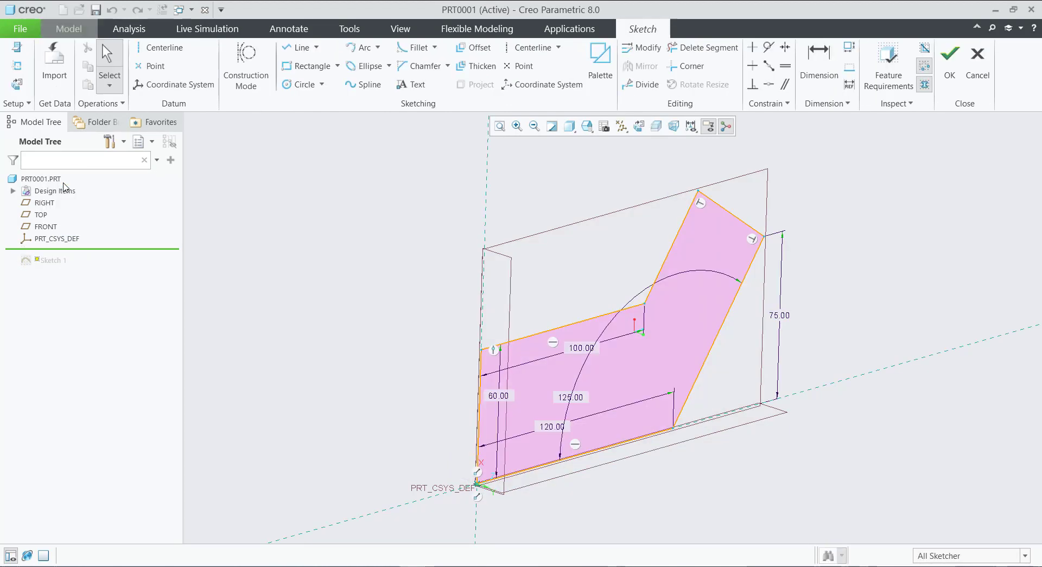
click(17, 83)
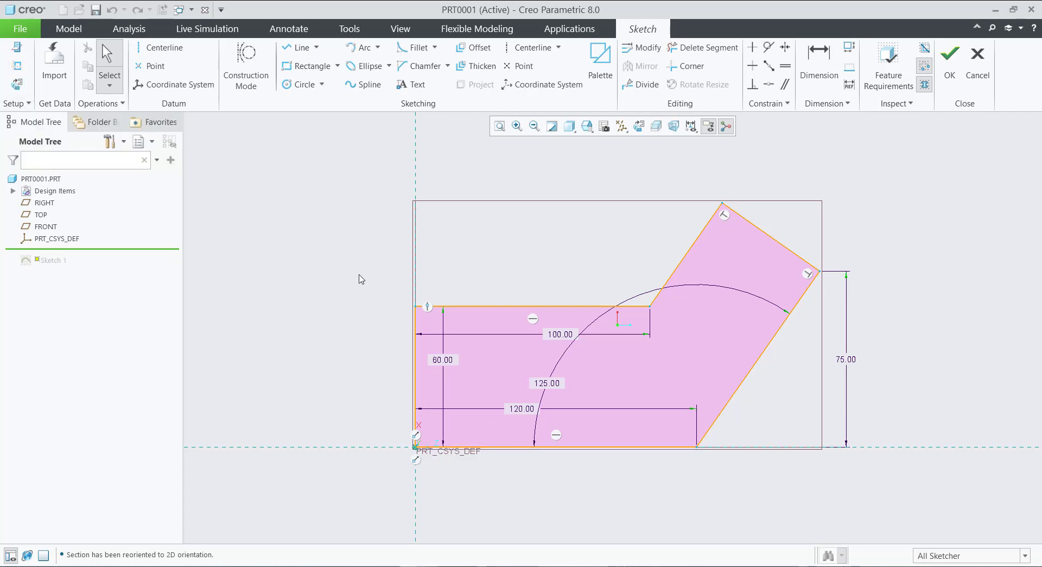
key(ctrl+alt+a)
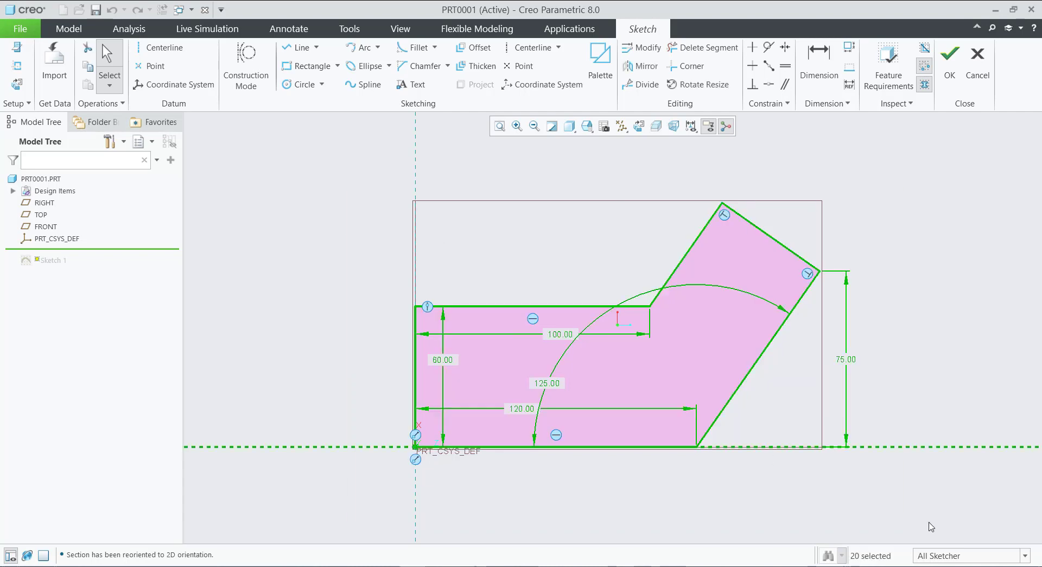
key(Delete)
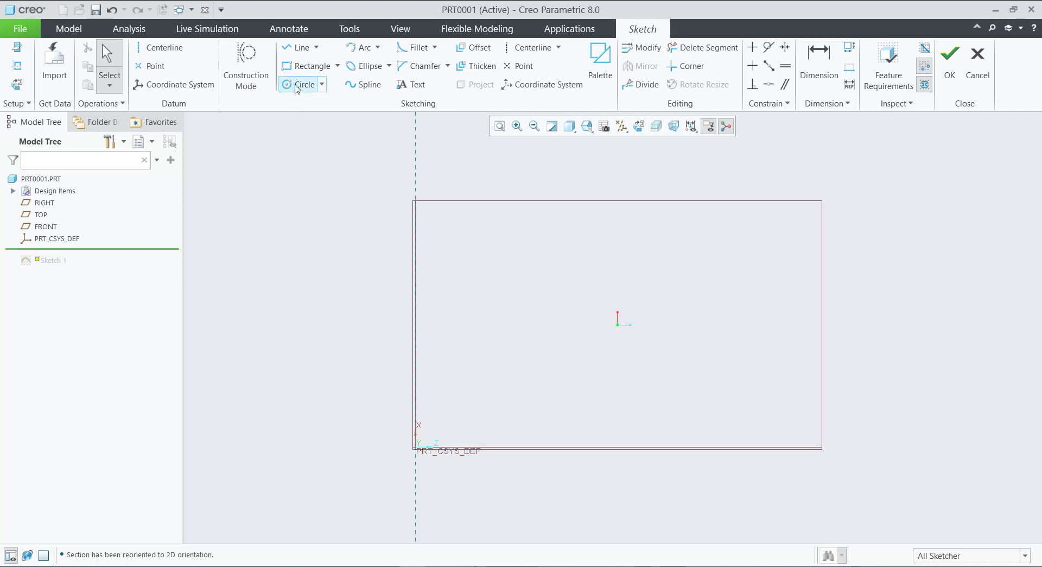
Draw two circles with level centres, about 54 and 38 in diameter, centred about 87 and 181 from the vertical reference
click(296, 86)
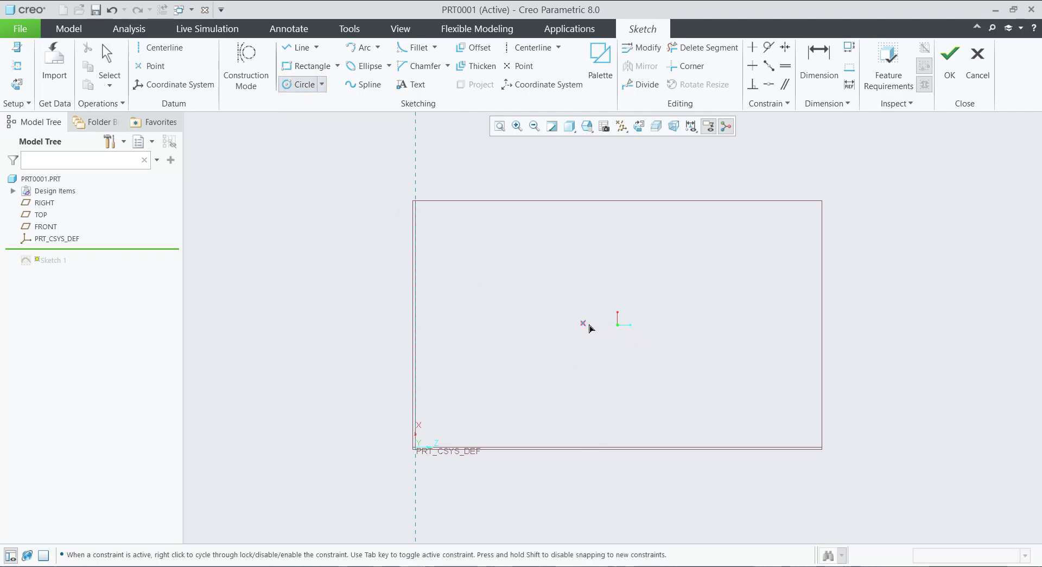
click(619, 325)
click(664, 372)
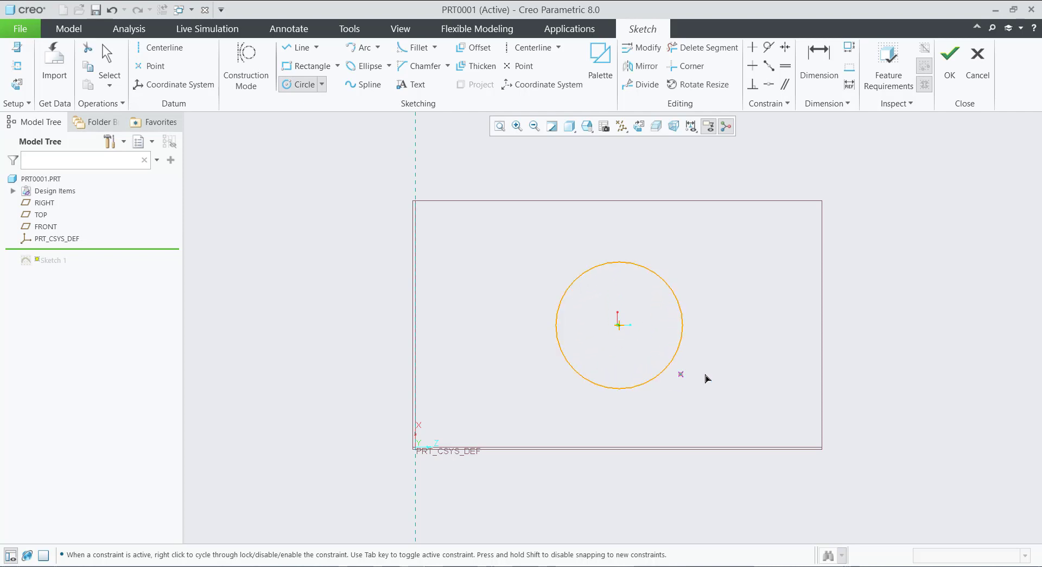
click(839, 325)
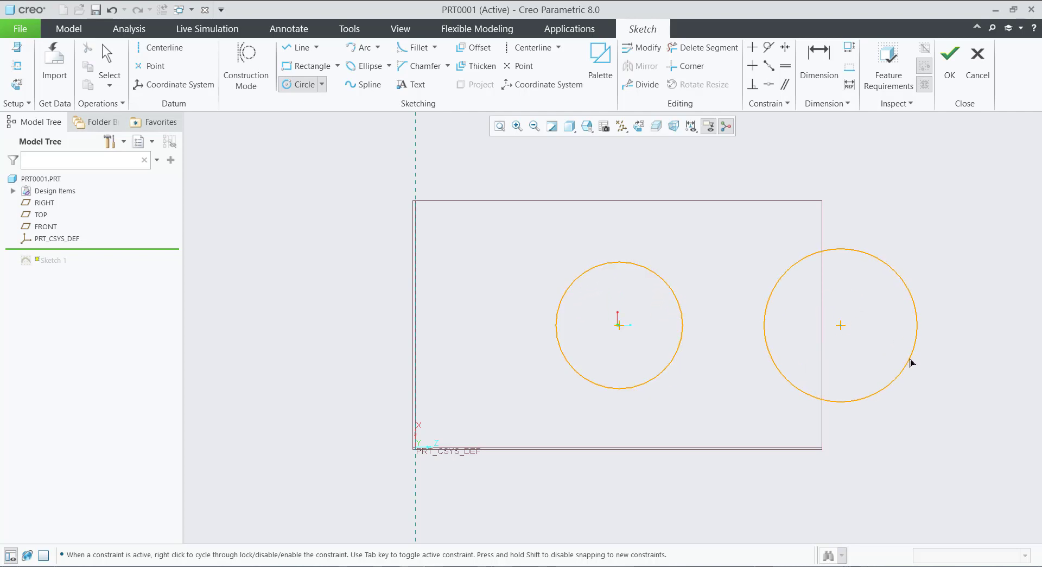
click(882, 347)
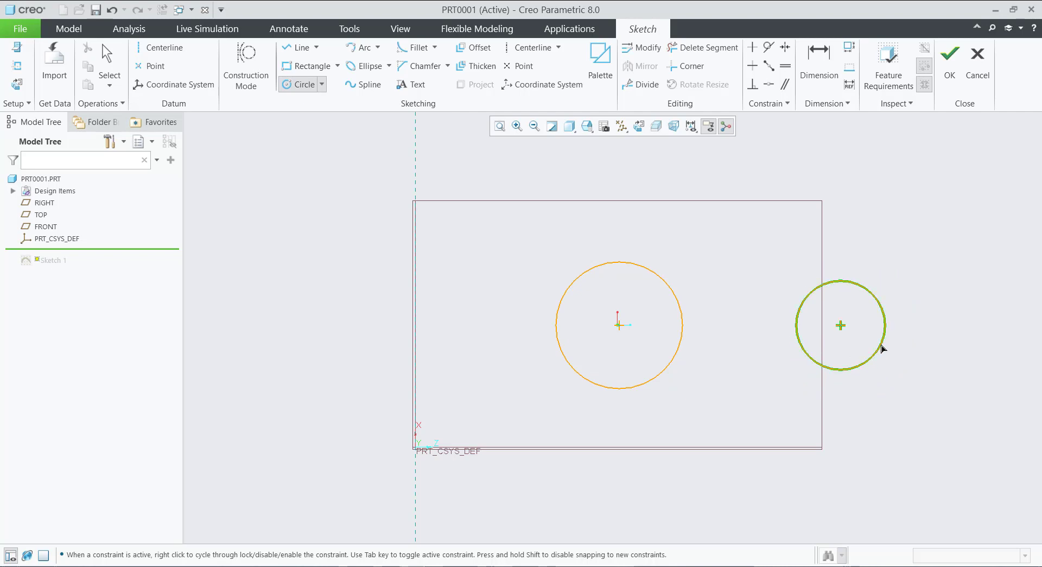
middle_click(747, 385)
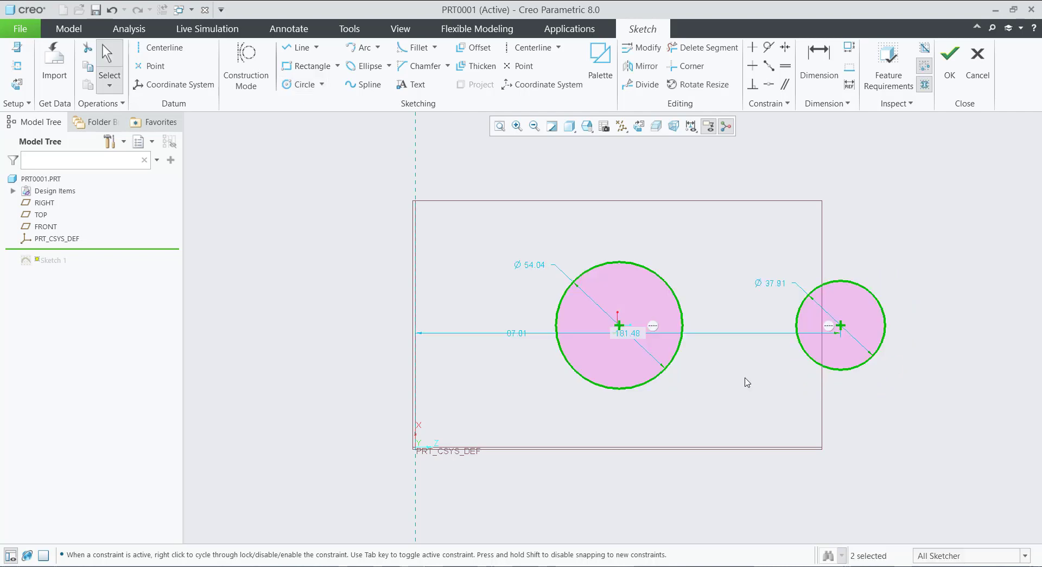
Connect the two circles with an upper and a lower line, each tangent to both circles
click(316, 47)
click(309, 72)
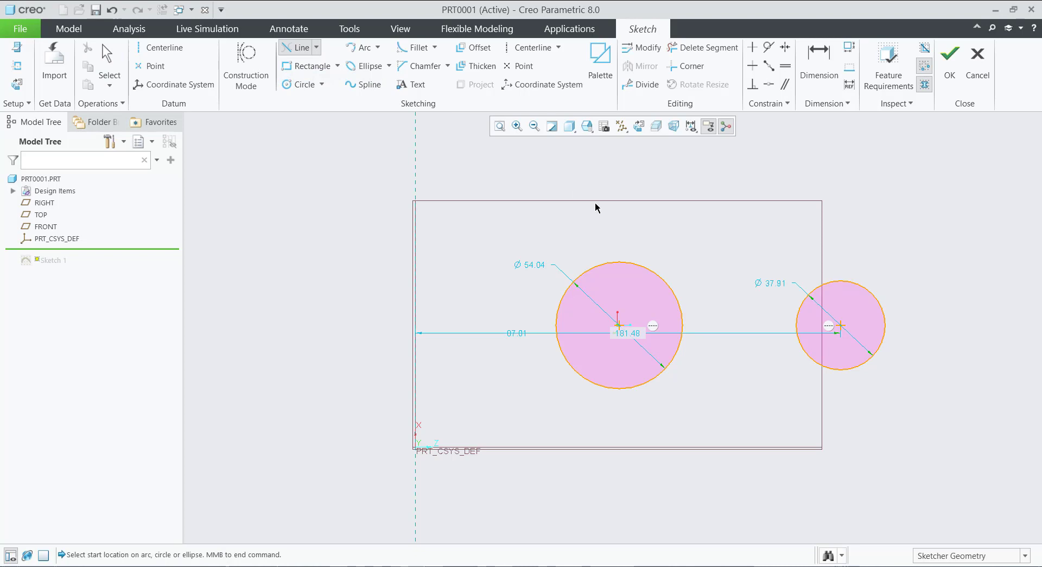
click(612, 266)
click(843, 283)
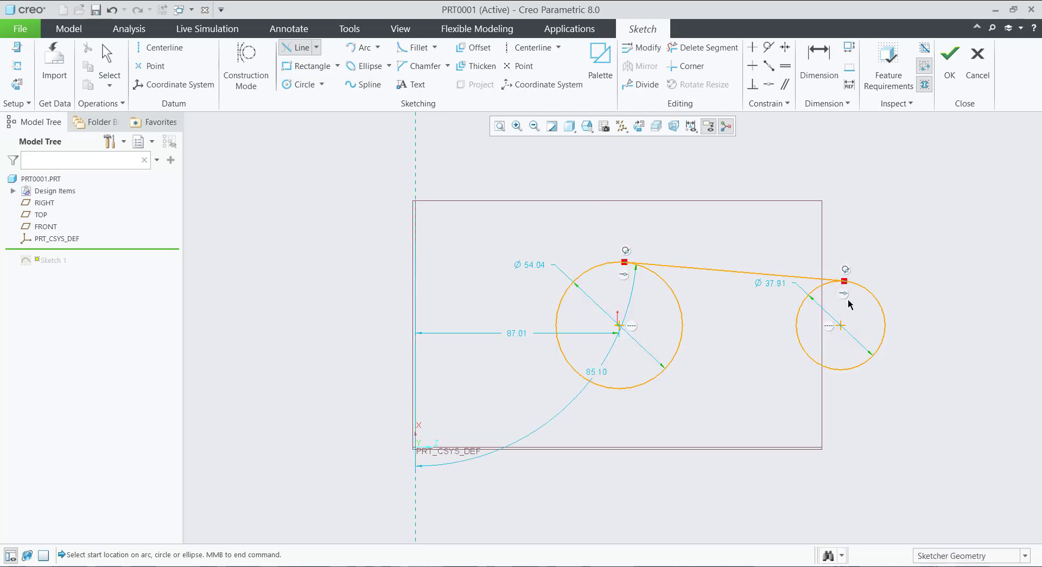
click(849, 375)
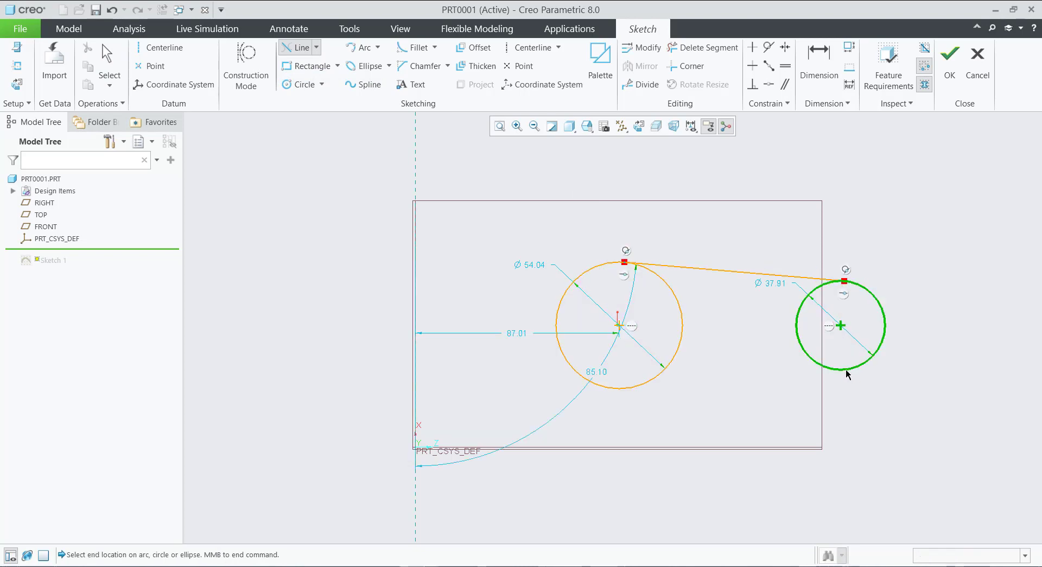
click(625, 389)
middle_click(603, 434)
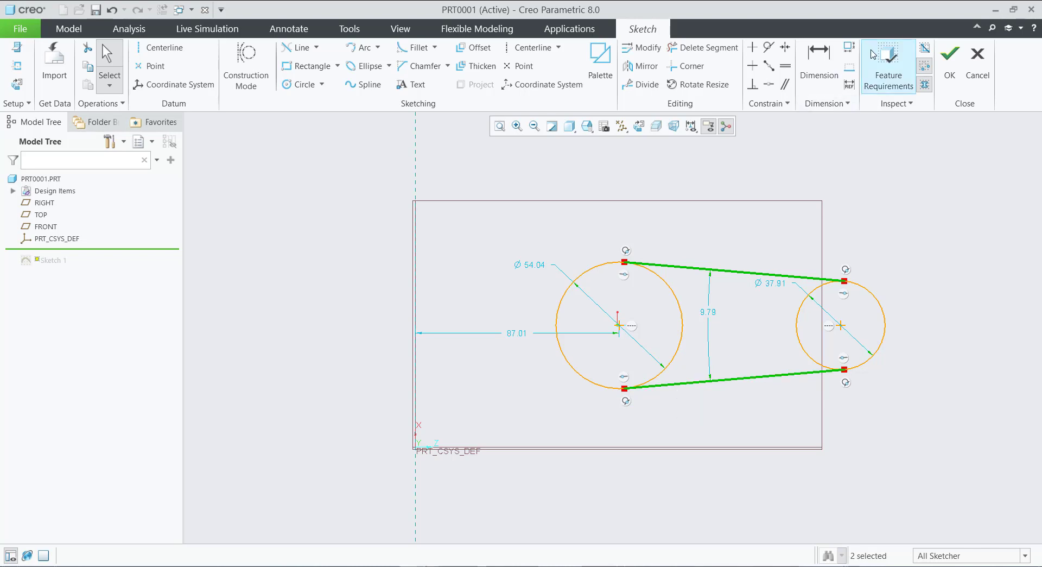
click(820, 57)
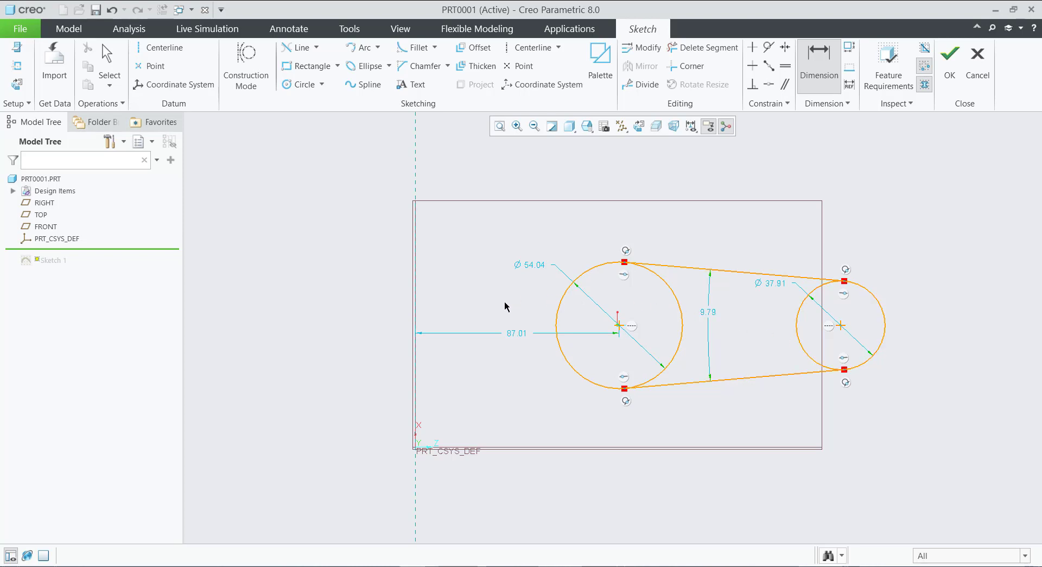
middle_click(474, 311)
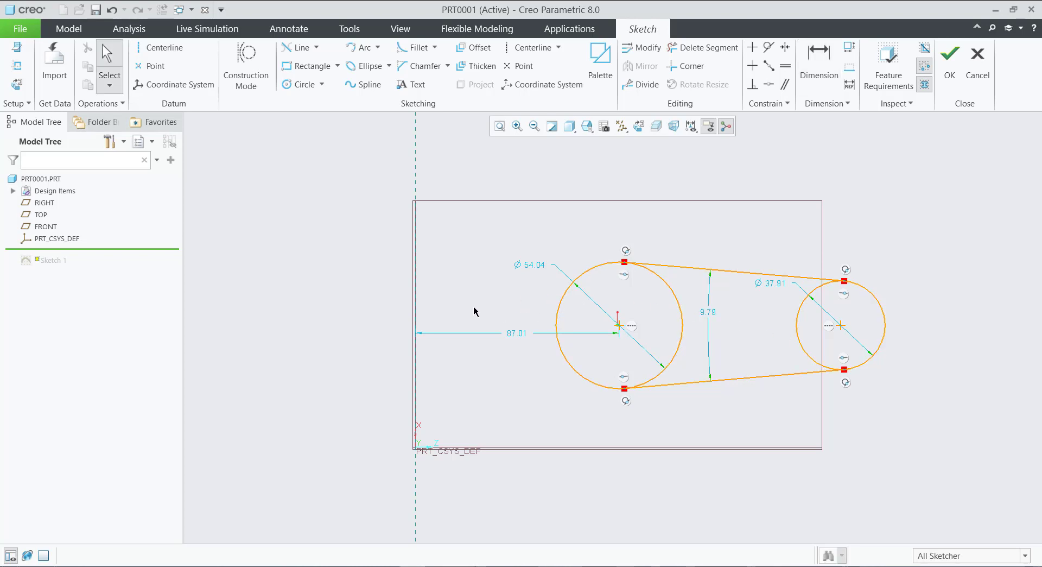